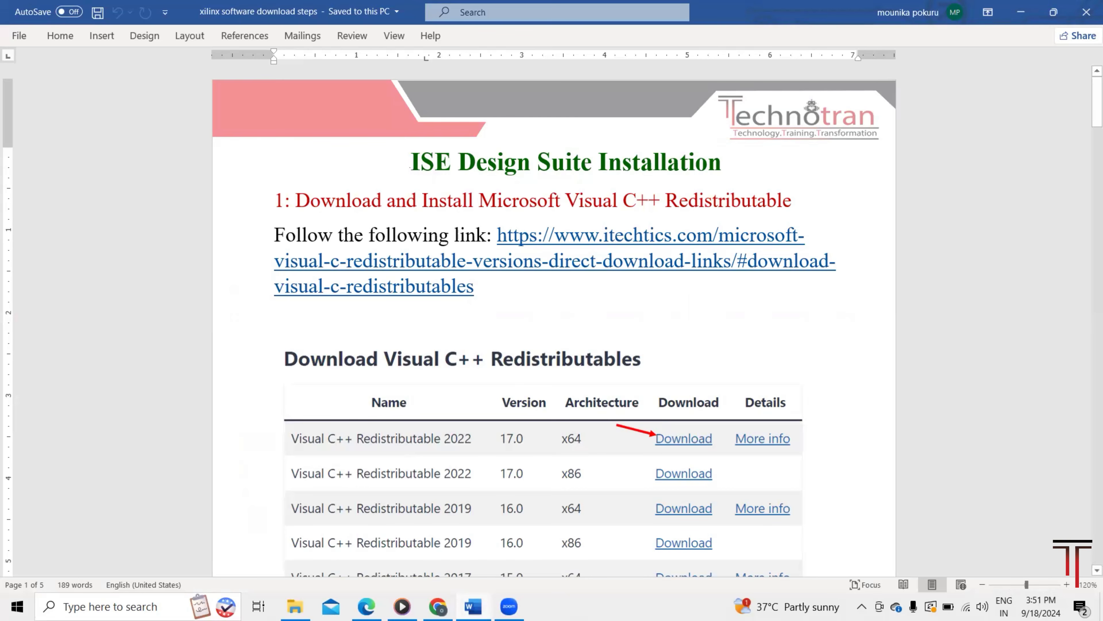
drag(410, 162, 701, 175)
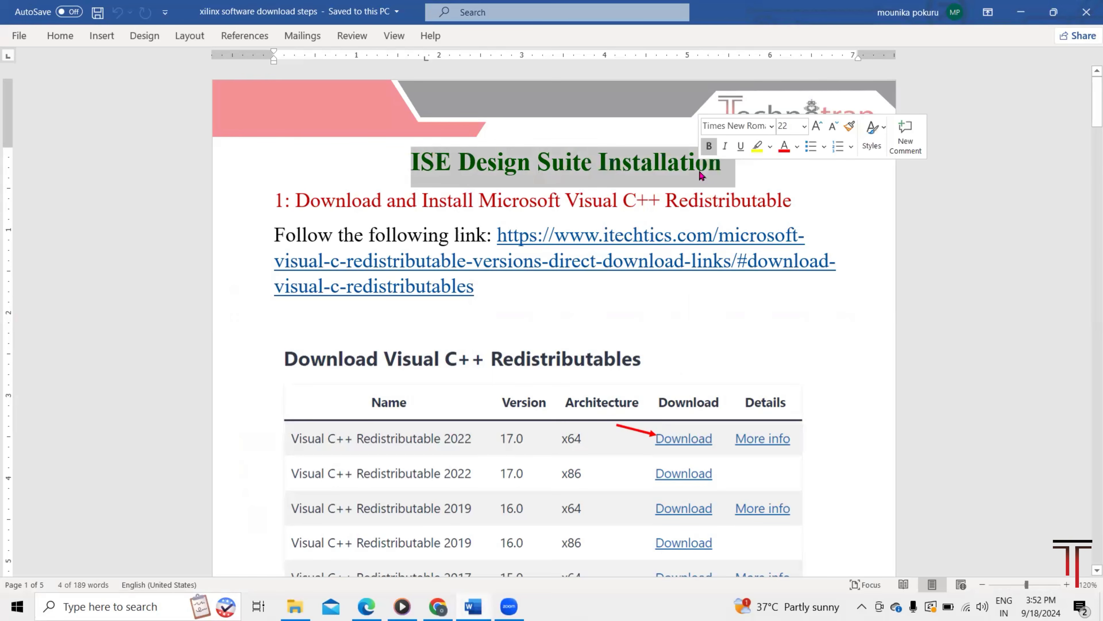
click(682, 172)
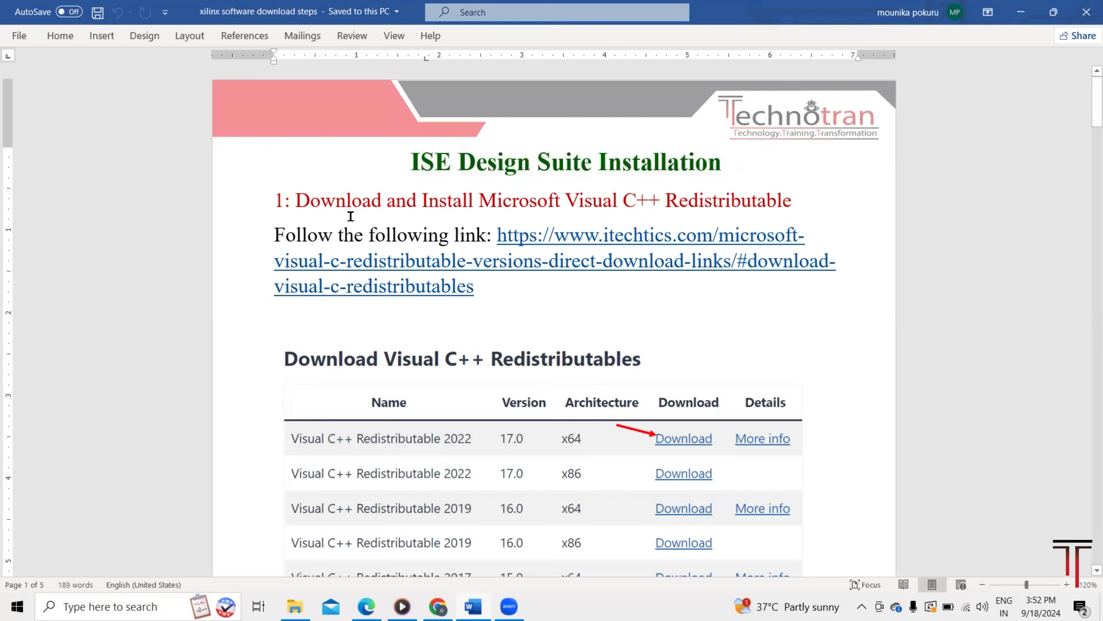
drag(481, 203, 735, 198)
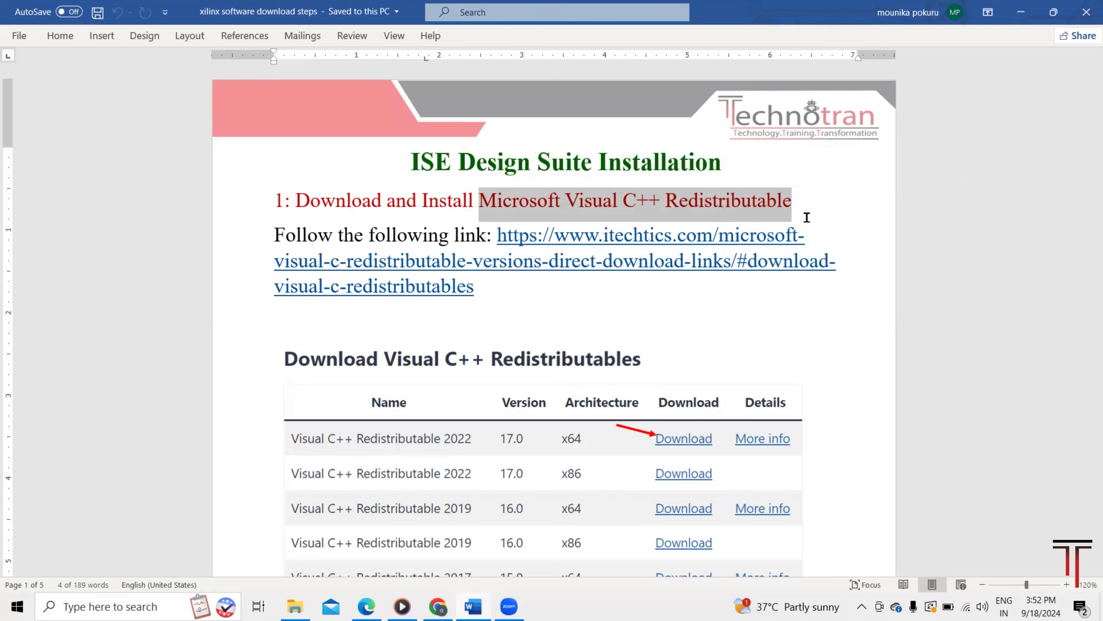
click(724, 236)
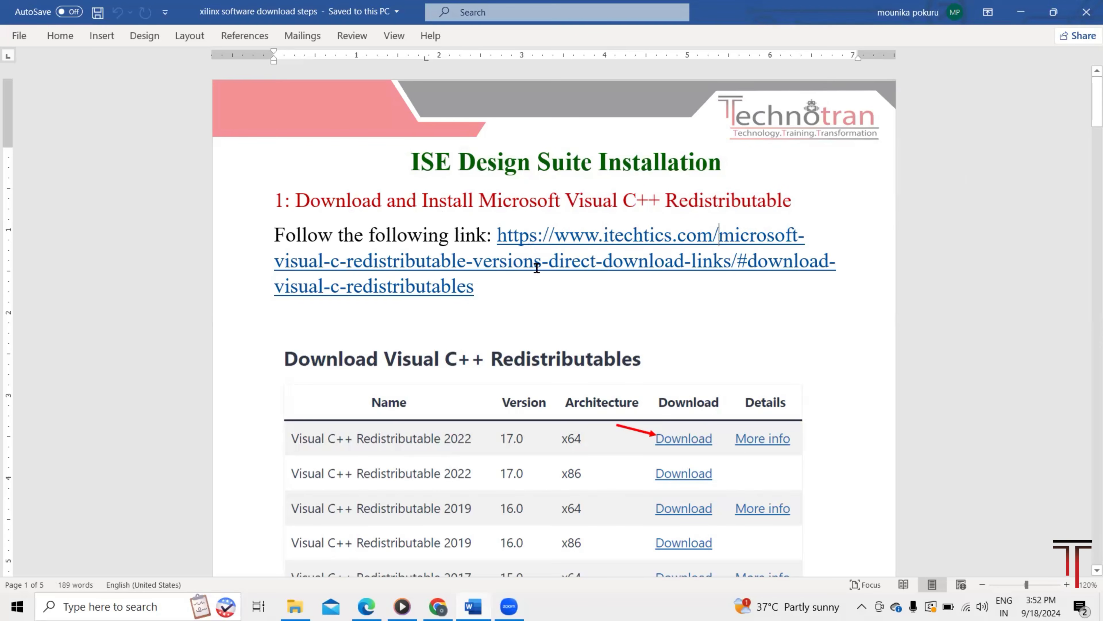
Open the guide's Visual C++ Redistributable link in Chrome and download the Visual C++ Redistributable 2022, version 17.0 x64
ctrl+click(536, 239)
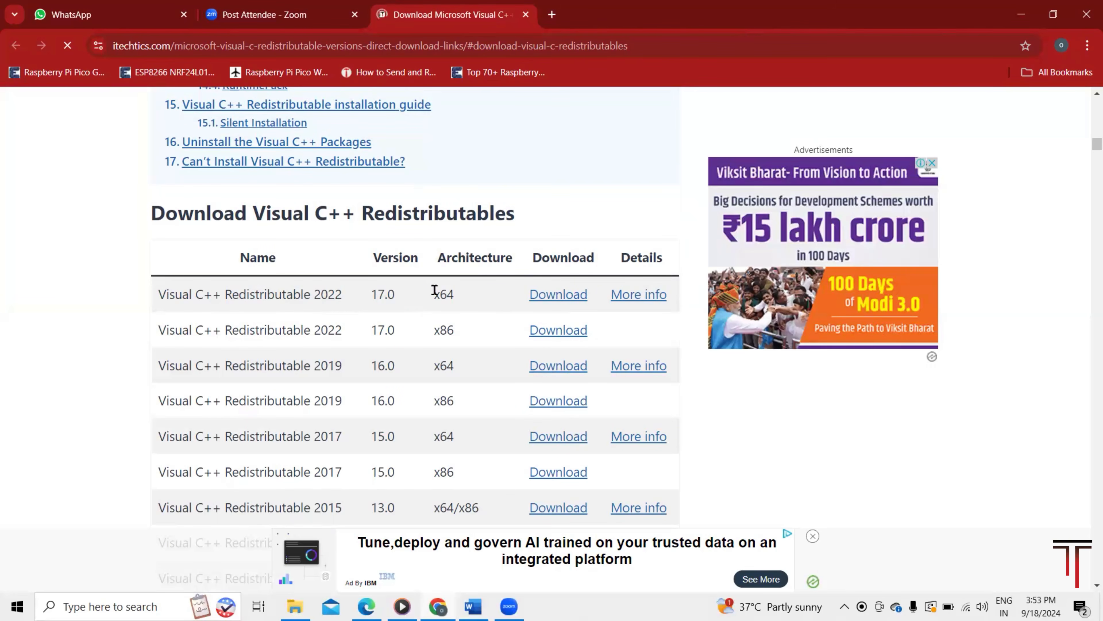
click(539, 293)
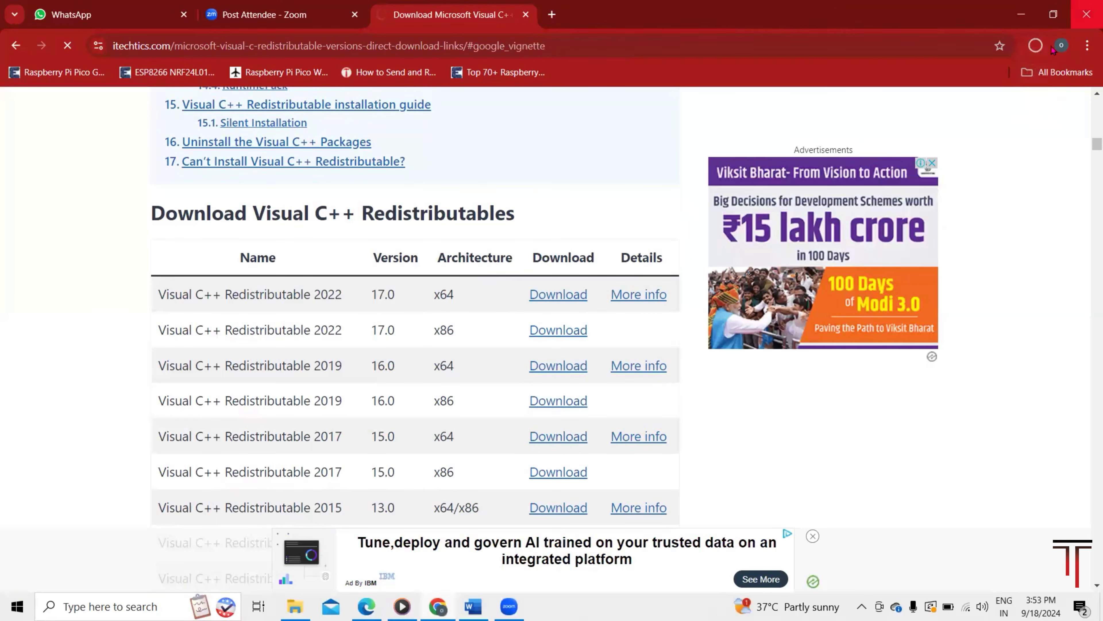
click(1035, 45)
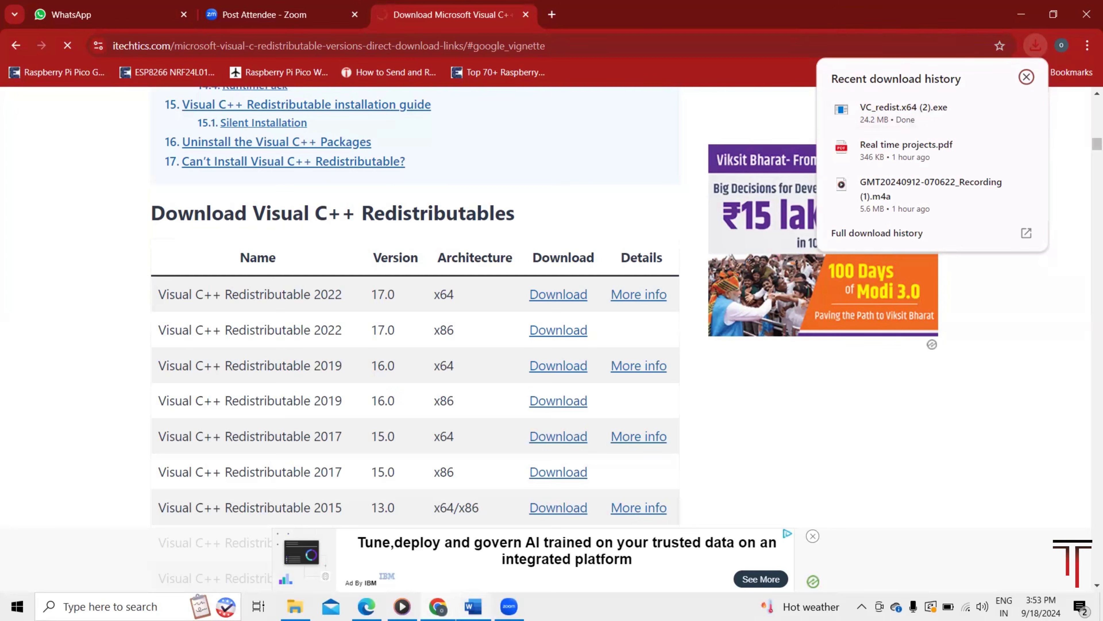
Switch back to the Word guide and open the VirtualBox downloads link given under the Oracle VM section
click(473, 606)
scroll(899, 283, down, 3)
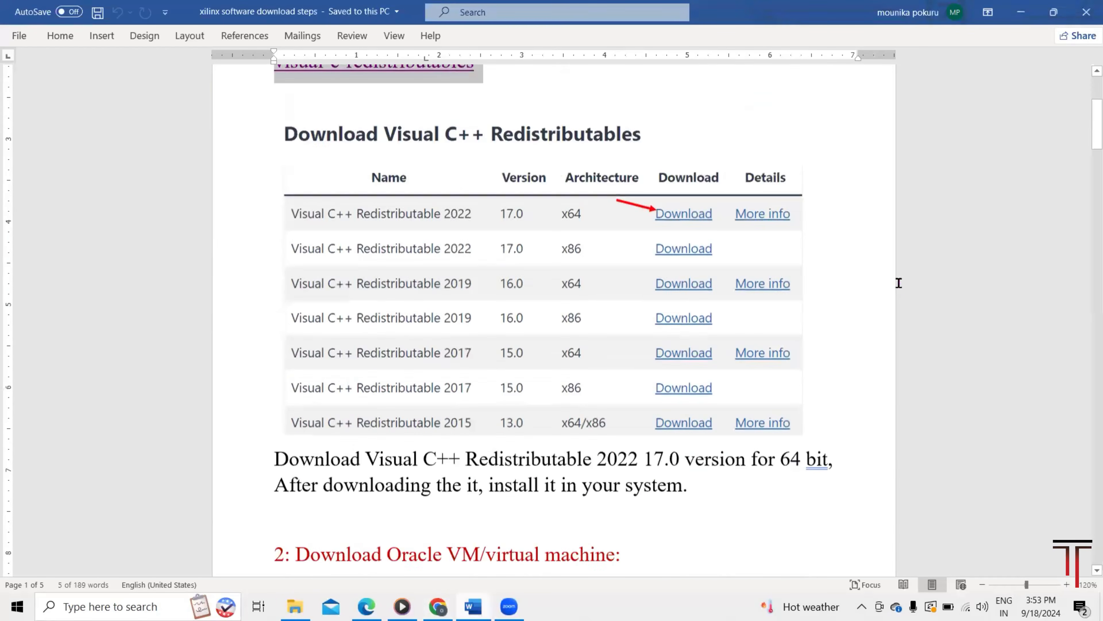
scroll(899, 283, down, 5)
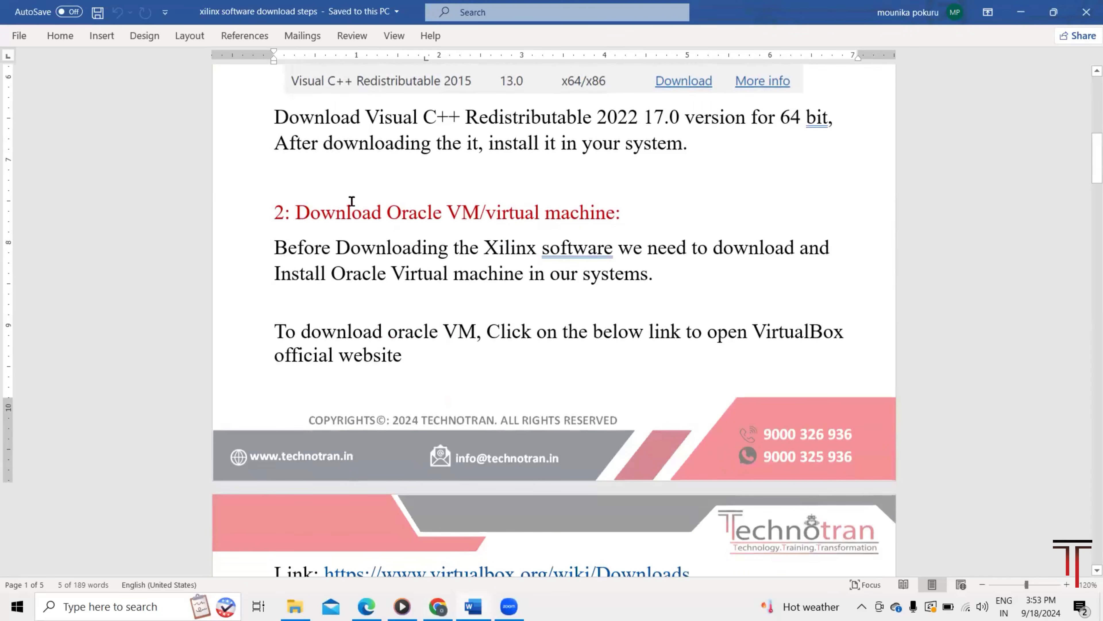
click(273, 213)
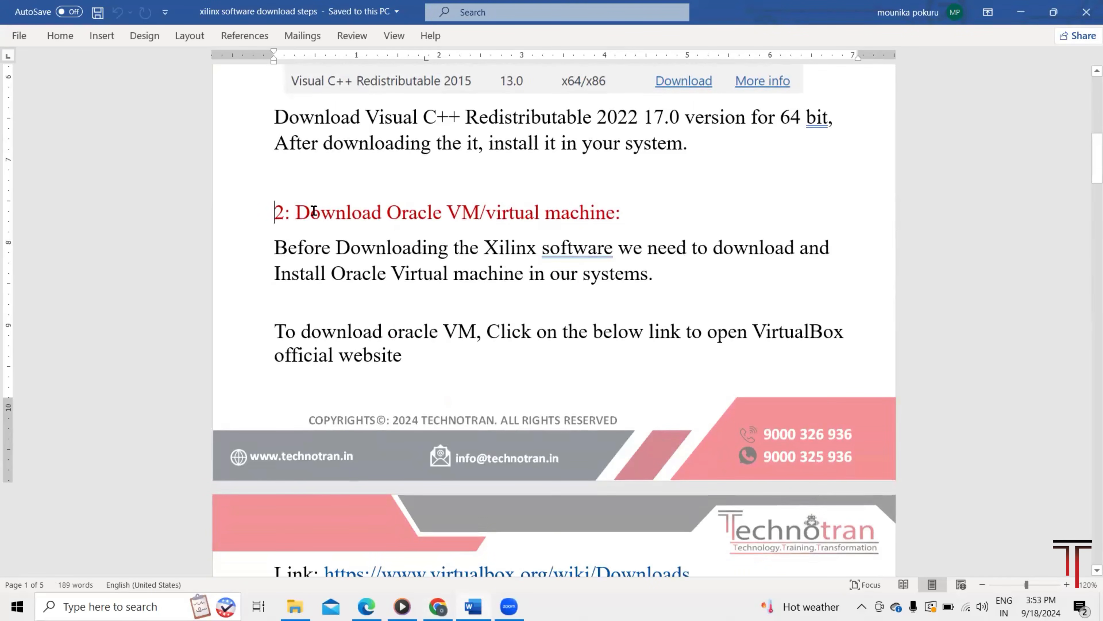
drag(386, 213, 632, 217)
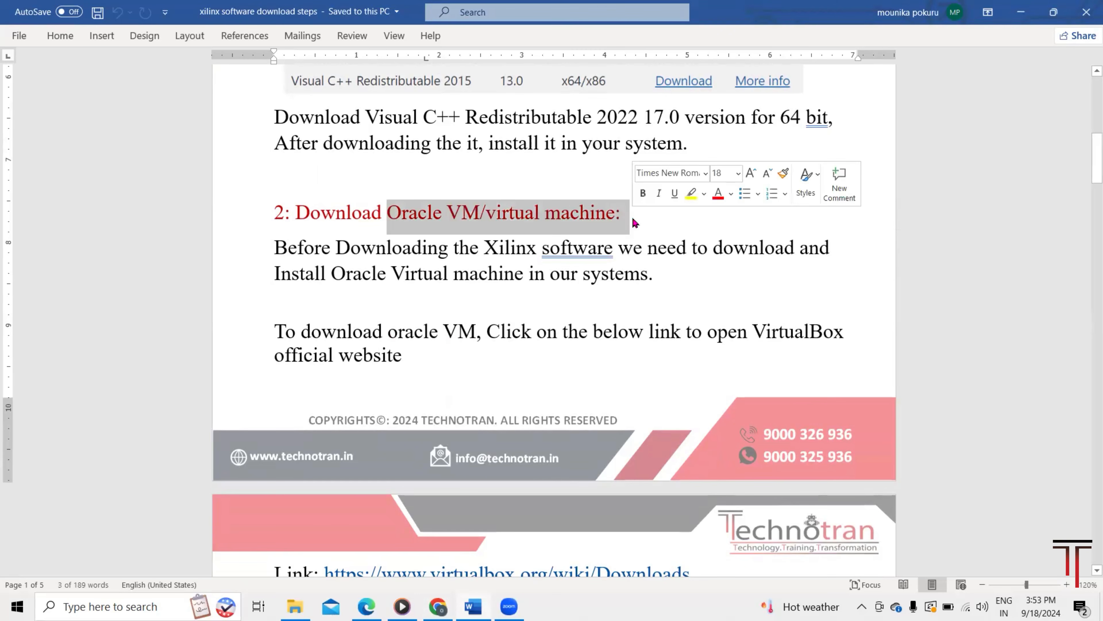
click(652, 231)
scroll(593, 419, down, 5)
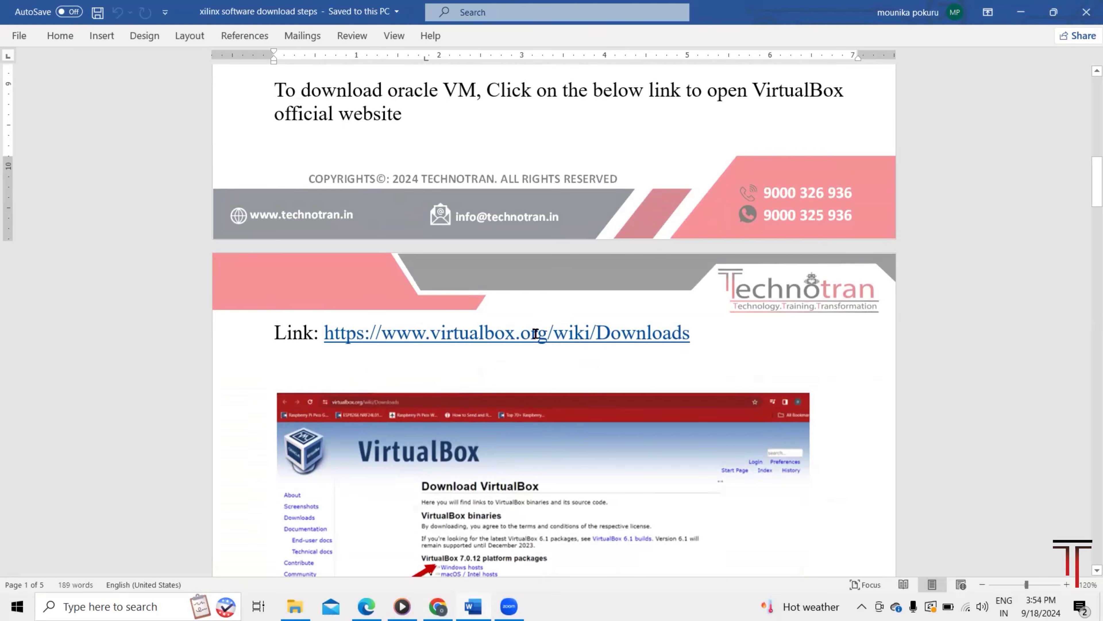
ctrl+click(567, 343)
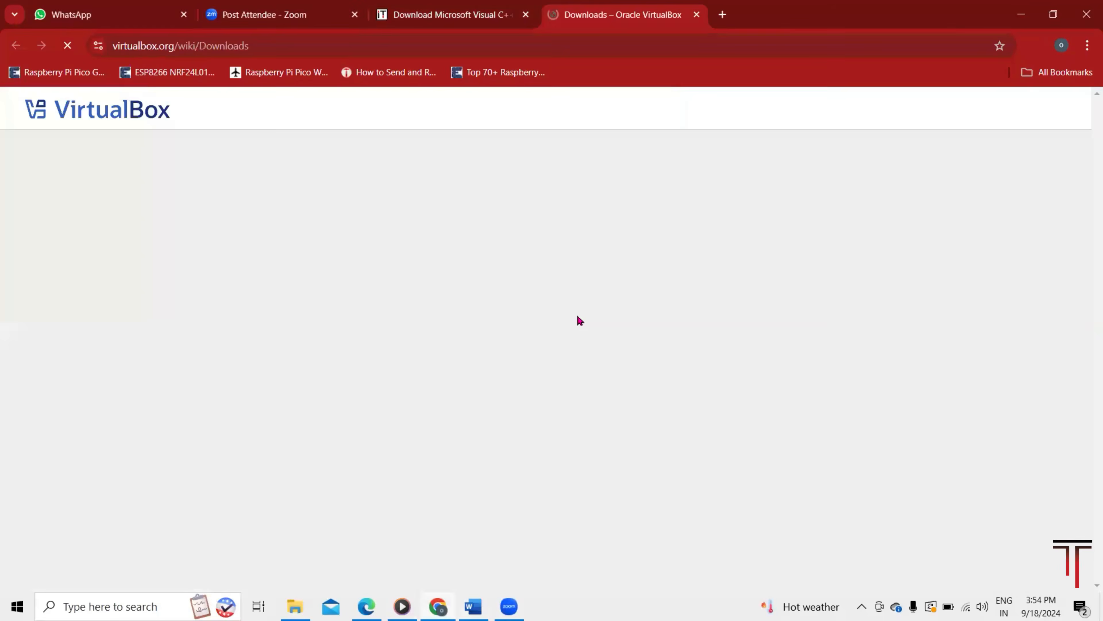
Download the VirtualBox 7.1.0 platform package for Windows hosts and check it in the recent downloads
scroll(579, 321, down, 3)
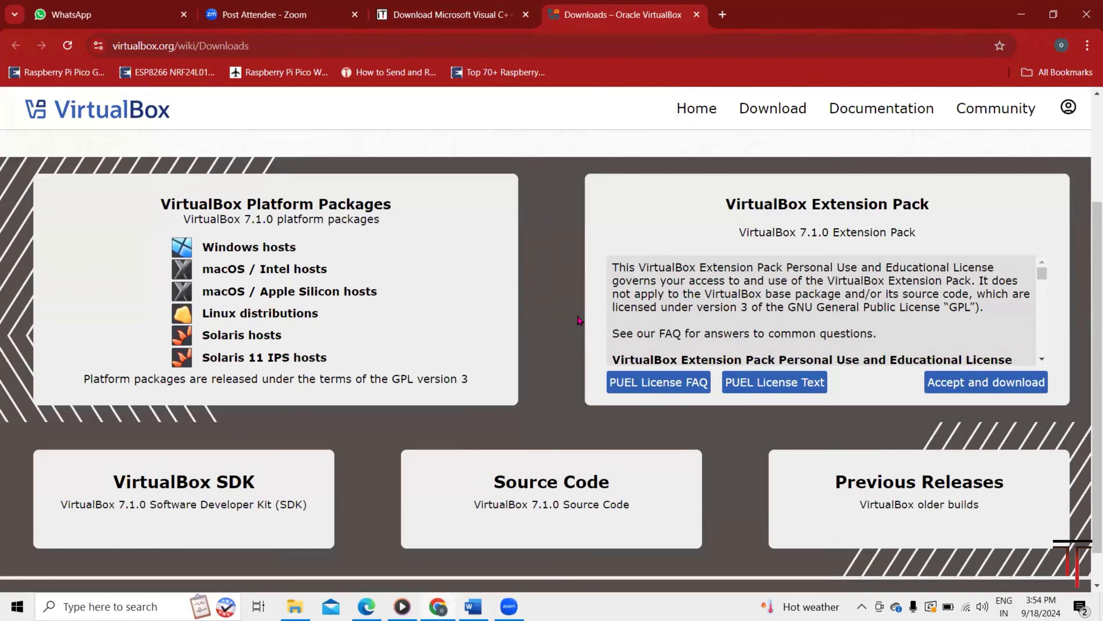
scroll(579, 321, down, 1)
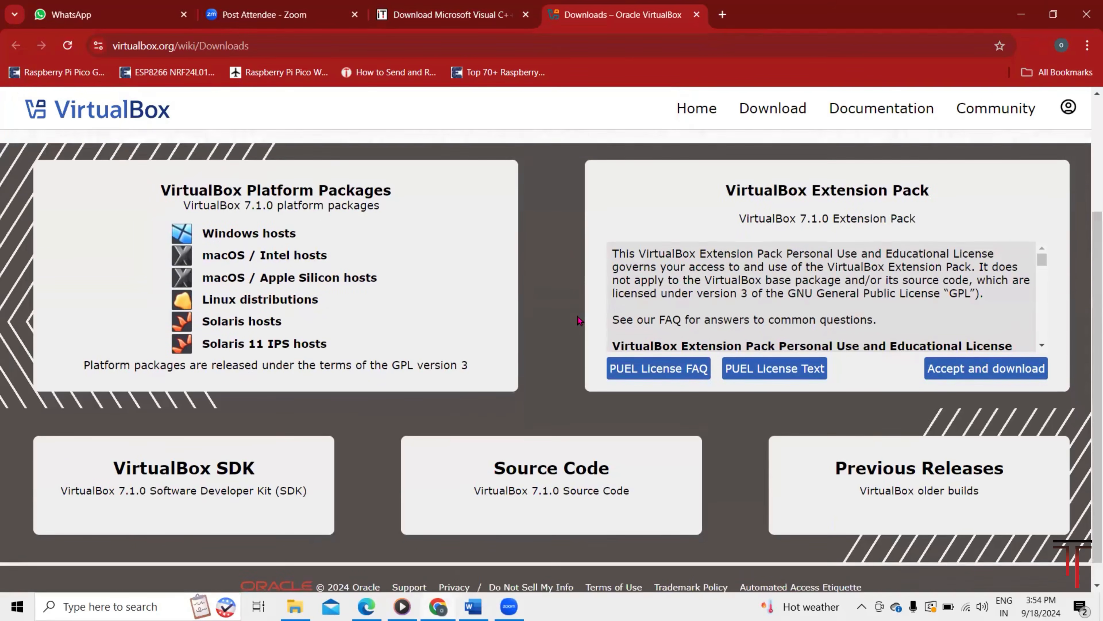
scroll(579, 320, up, 3)
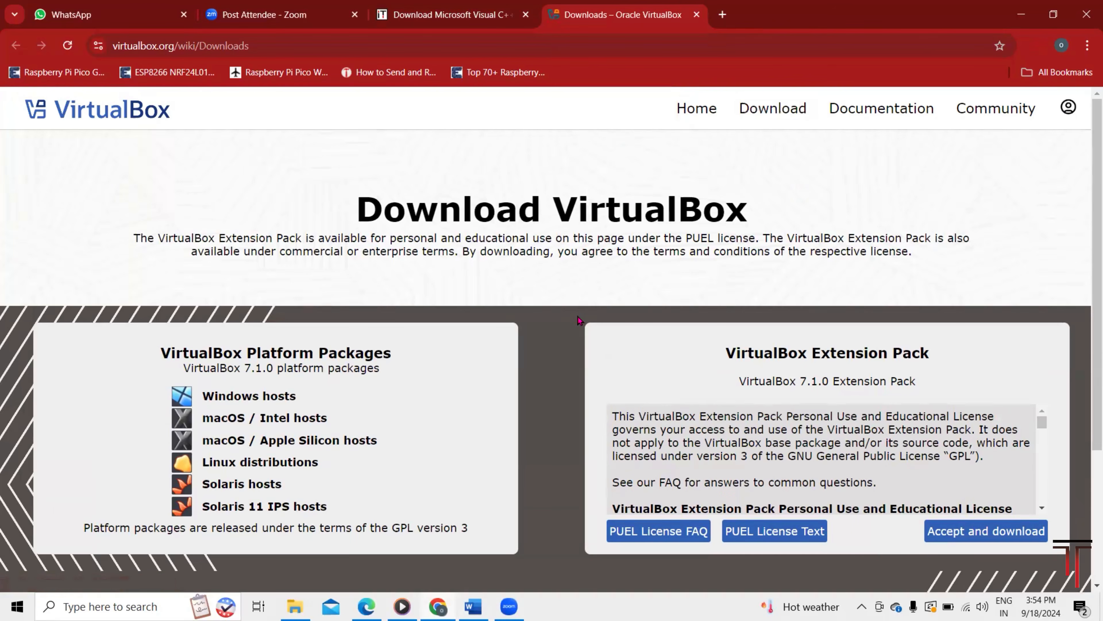
click(235, 400)
click(1043, 45)
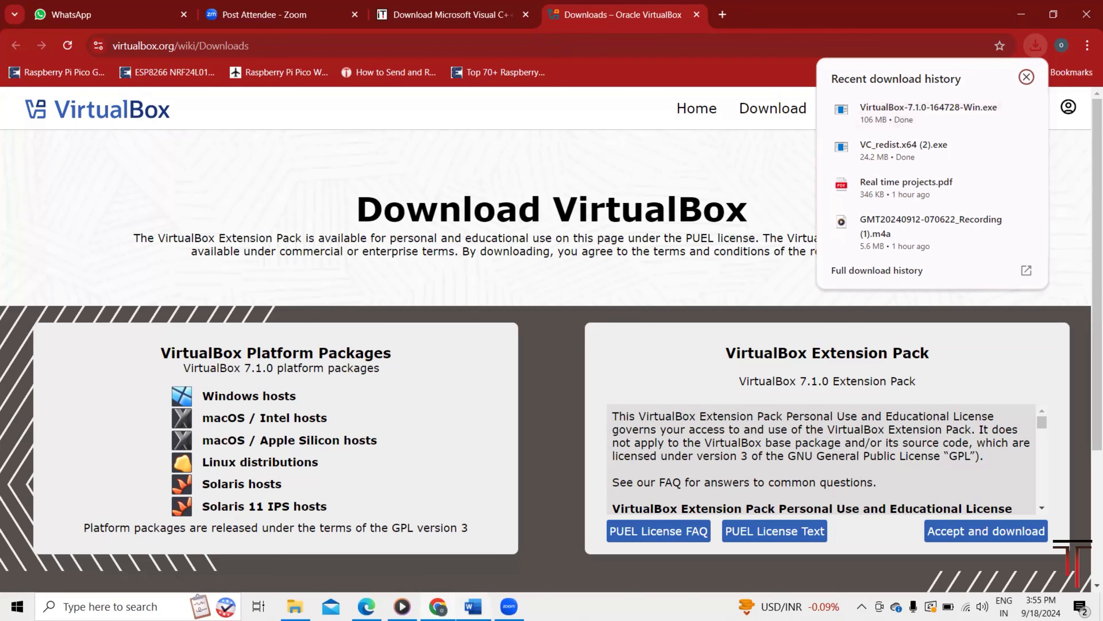
click(1026, 77)
Return to the Word guide and copy the Xilinx ISE archive link under the Xilinx Software Download section
click(473, 606)
scroll(876, 407, down, 5)
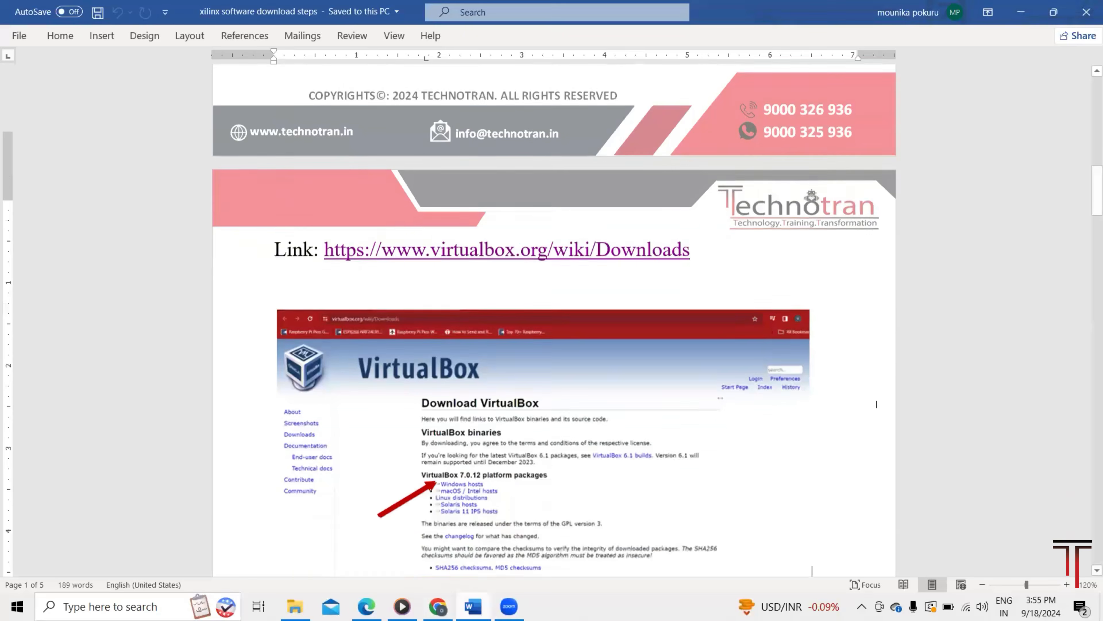
scroll(876, 403, down, 3)
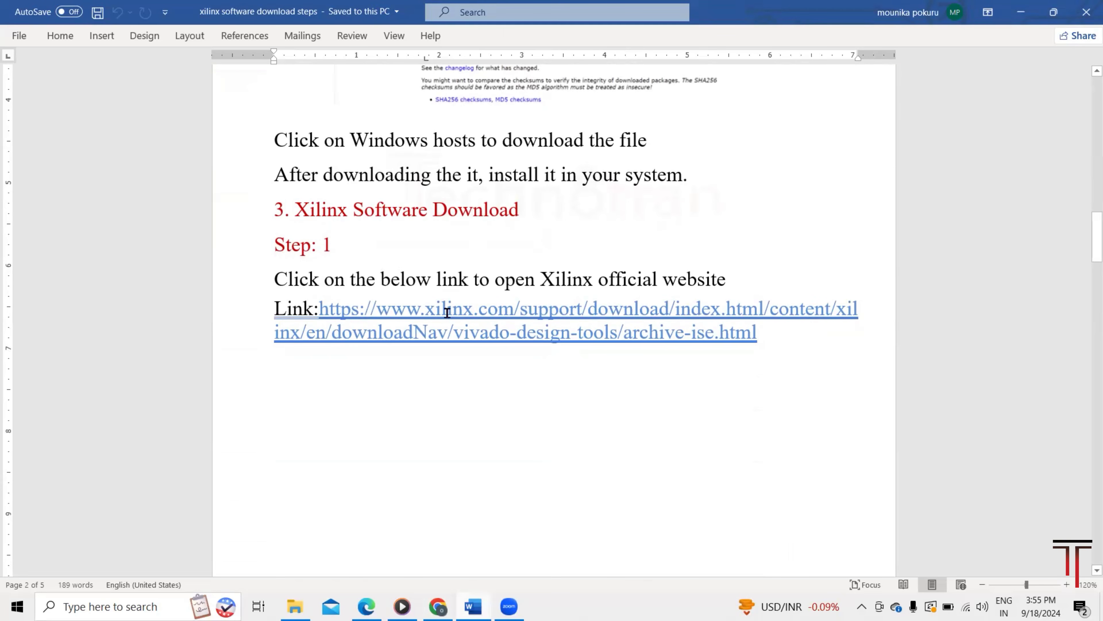
triple_click(583, 337)
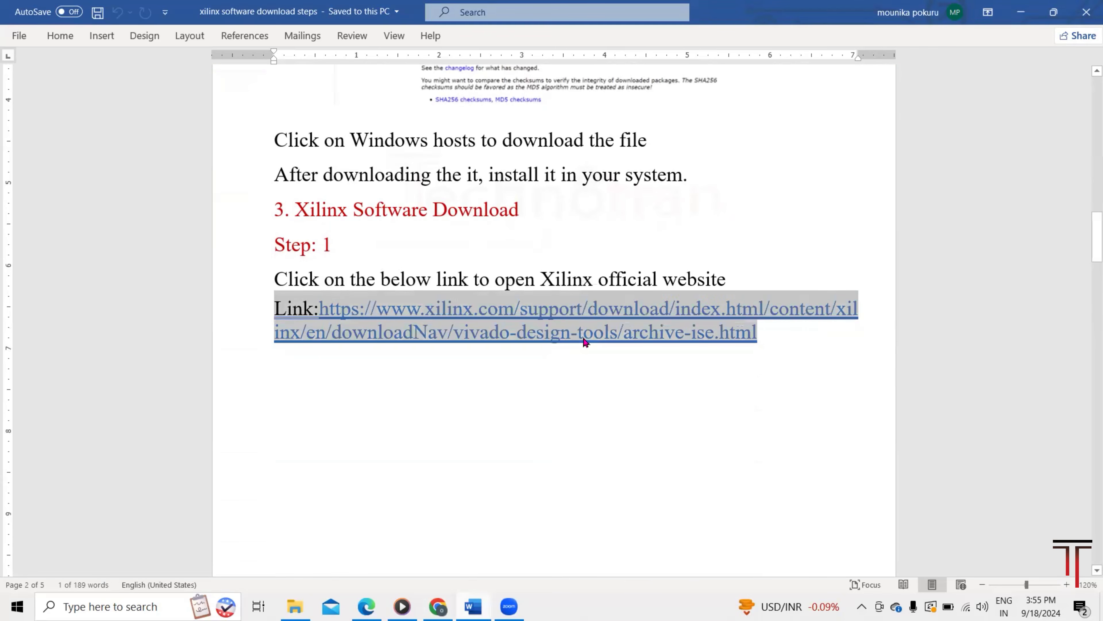
click(768, 305)
drag(788, 338, 318, 307)
key(ctrl+c)
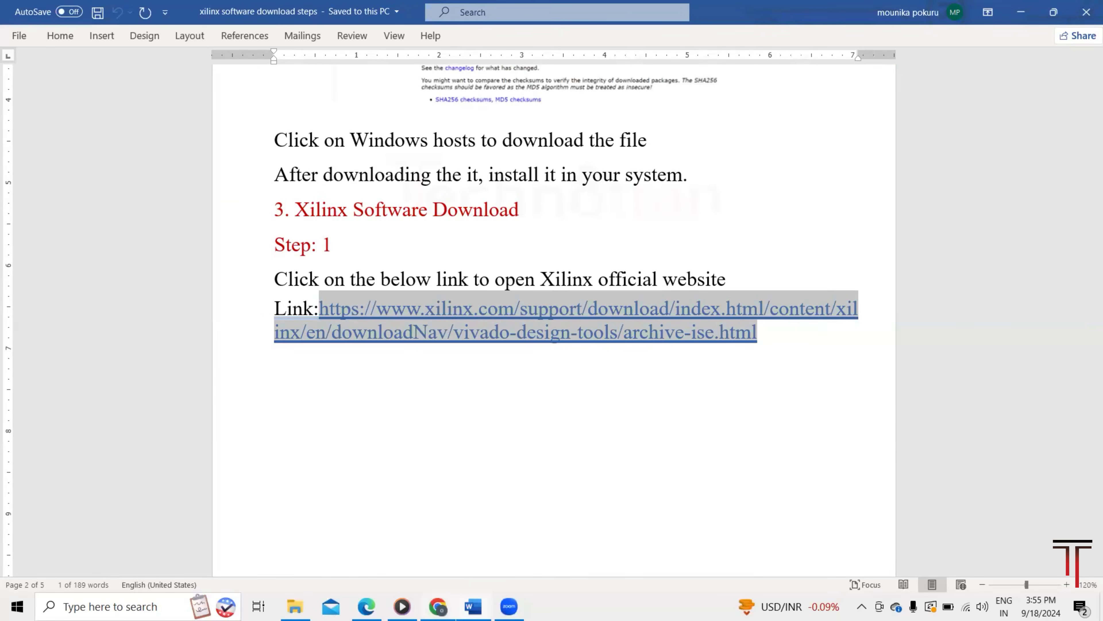
Switch to Chrome and load the copied Xilinx ISE archive address in a new tab
mouse_move(437, 607)
click(439, 539)
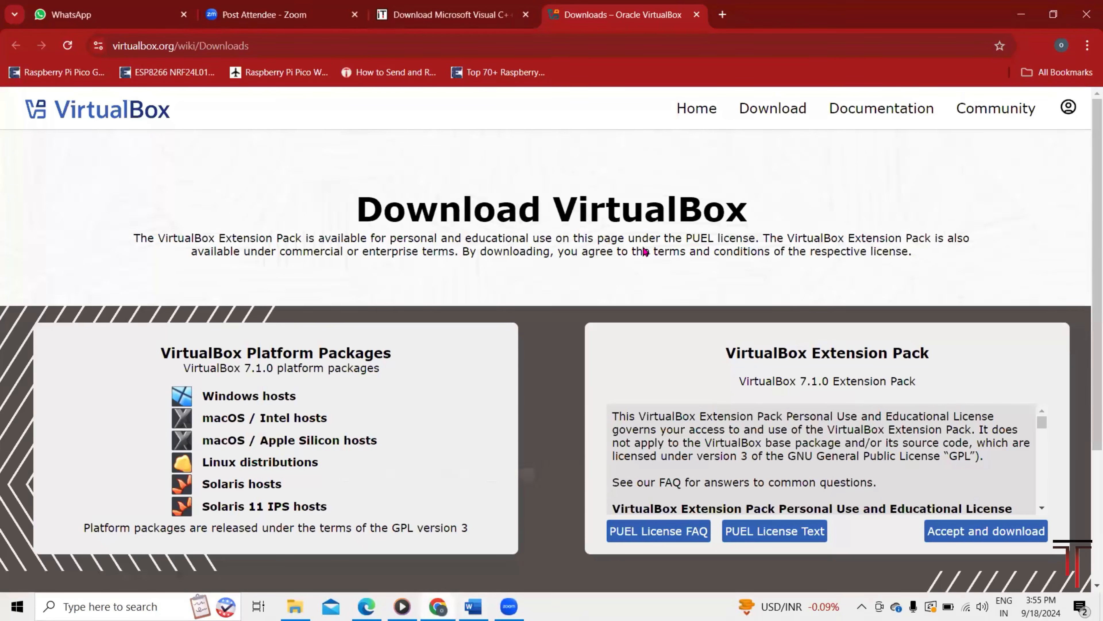
click(721, 13)
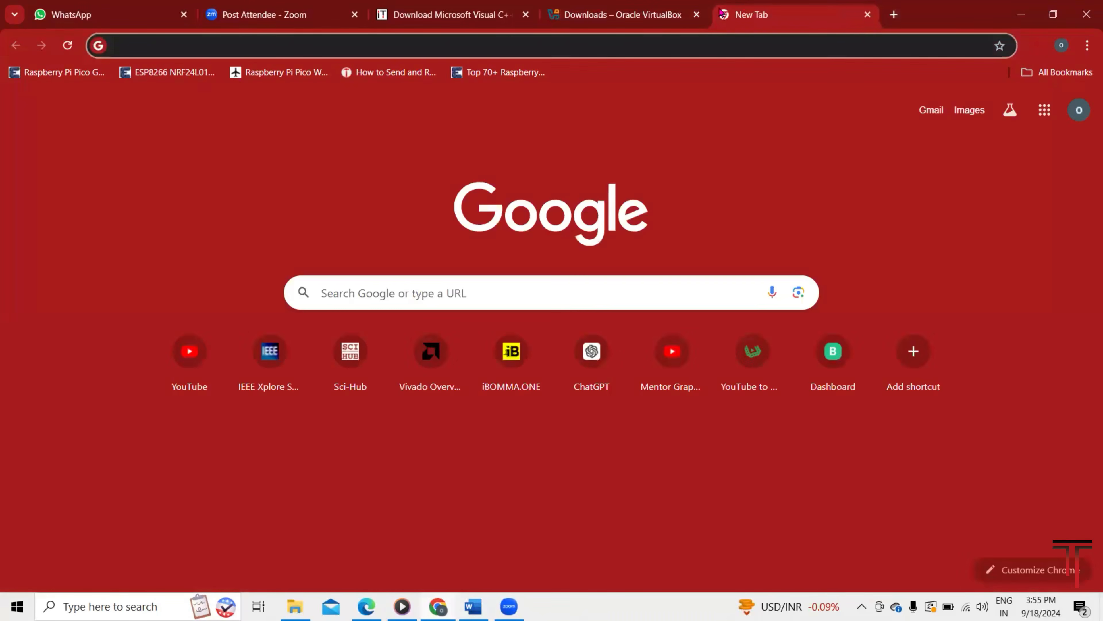
key(ctrl+v)
key(Return)
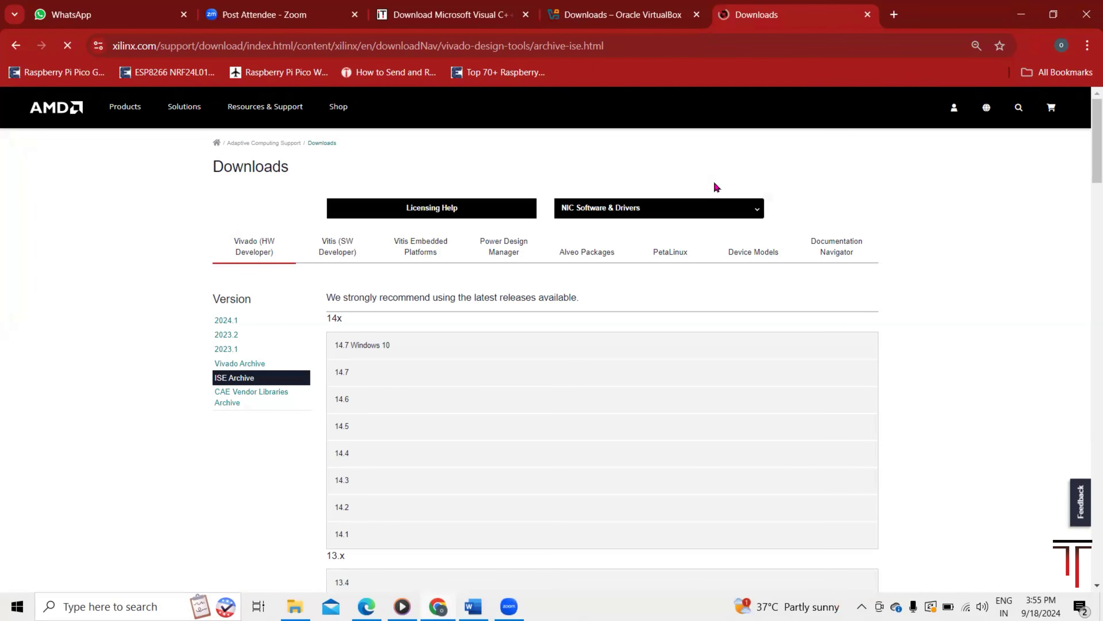
Expand the 14.7 Windows 10 release in the ISE archive and start its TAR/GZIP download
click(345, 348)
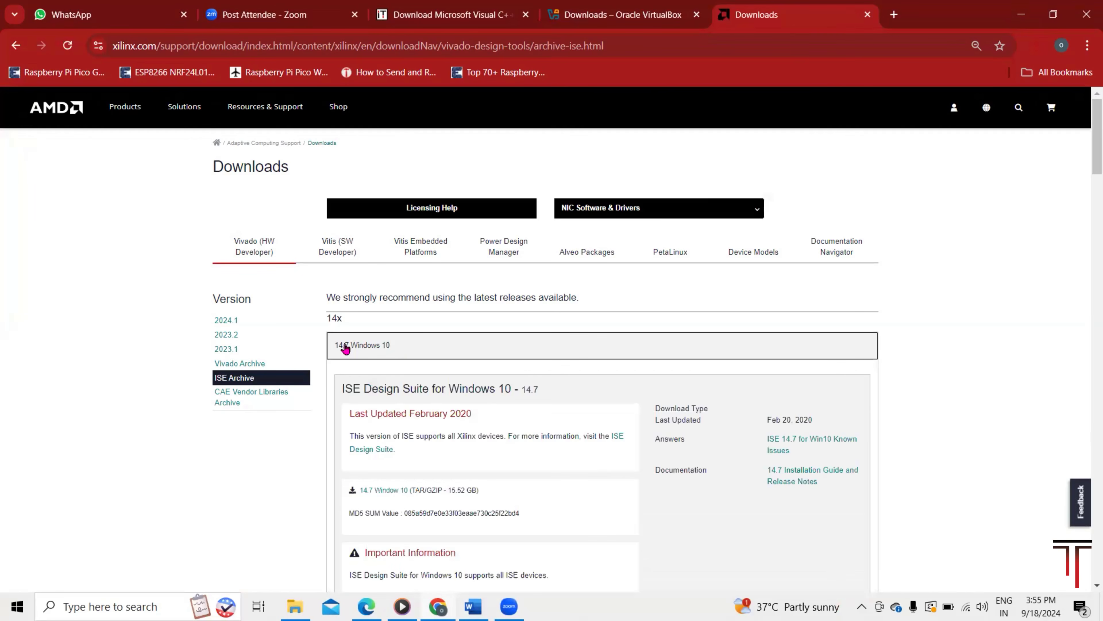
click(393, 491)
click(393, 491)
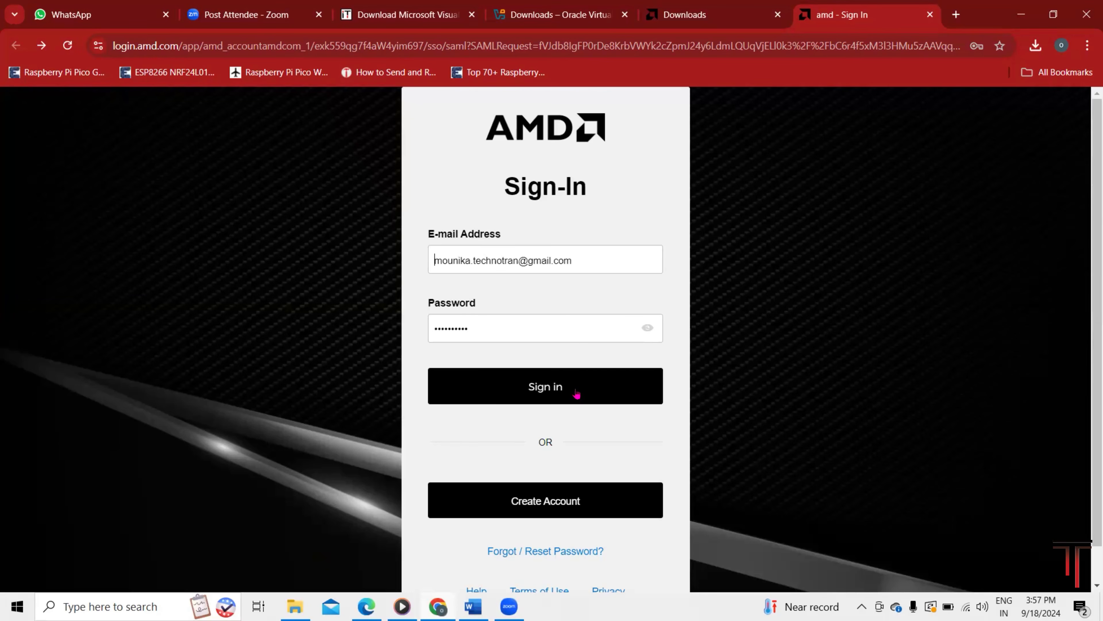
Sign in to AMD with the prefilled credentials and submit the address verification form to download Xilinx_ISE_14.7_Win10_14.7_VM_0213_1.zip
click(576, 393)
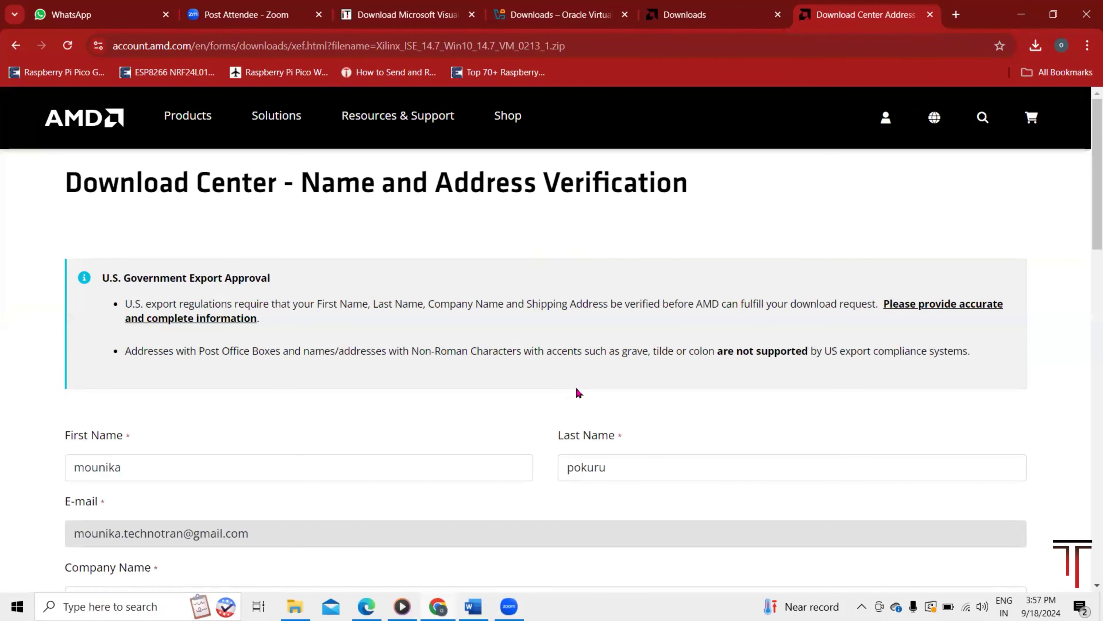
scroll(355, 489, down, 10)
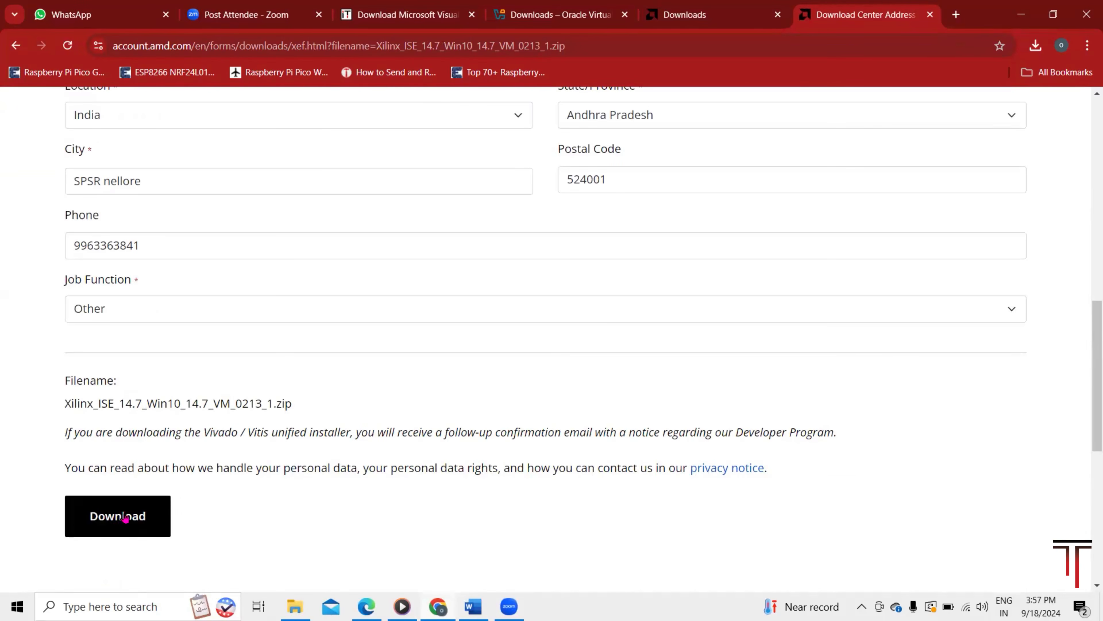
click(125, 517)
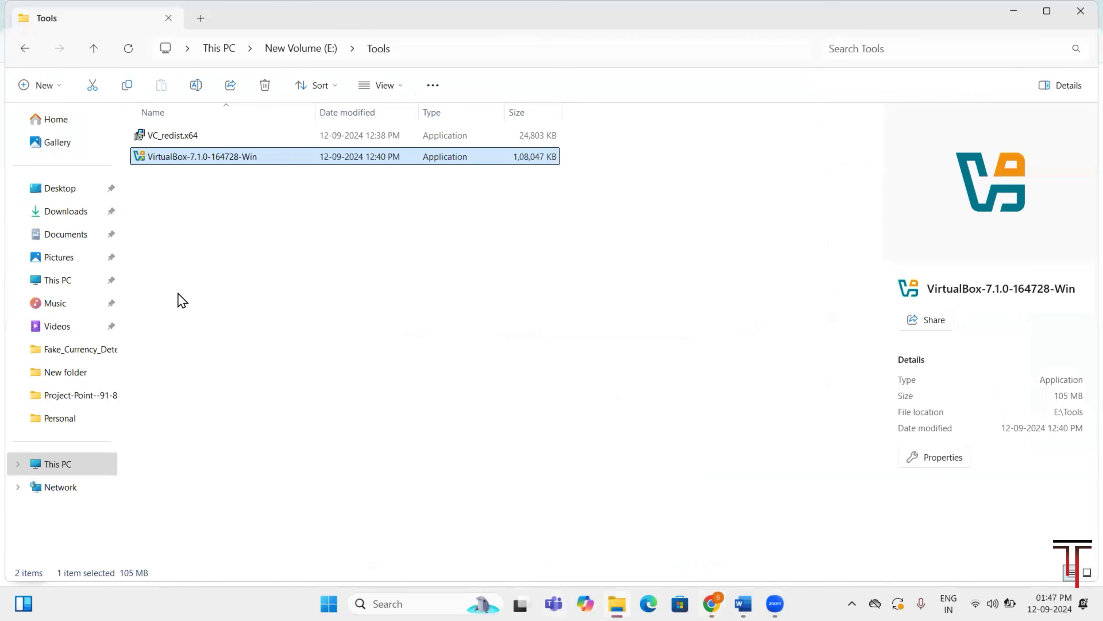
Locate the Xilinx_ISE_14.7_Win10_14.7_VM_0213_1 archive in the Downloads folder
click(76, 212)
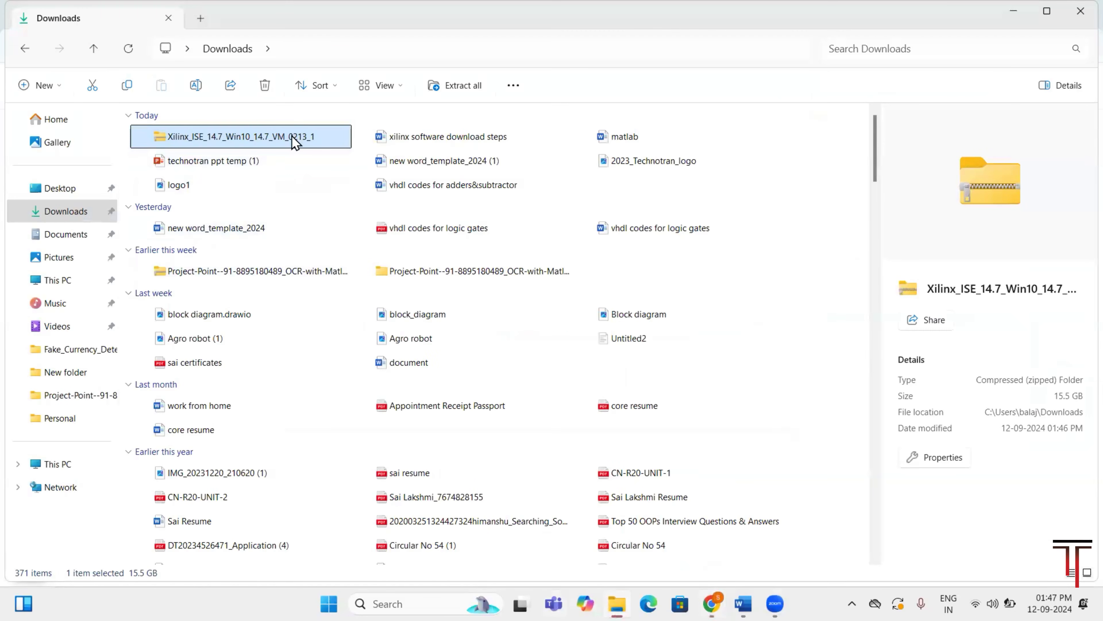
click(292, 136)
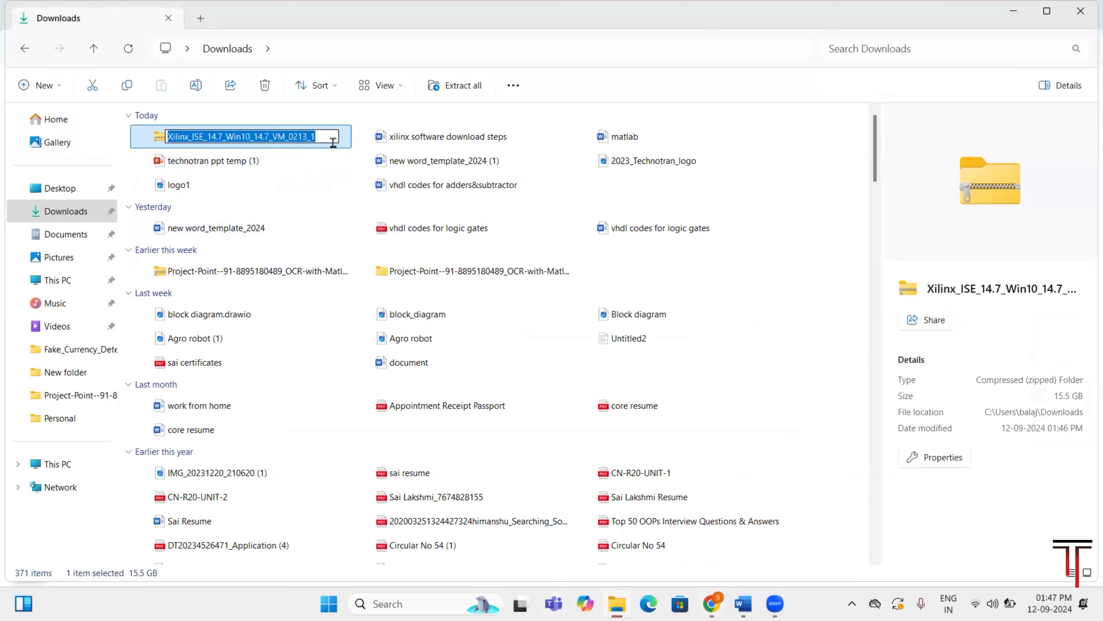
click(350, 144)
click(365, 138)
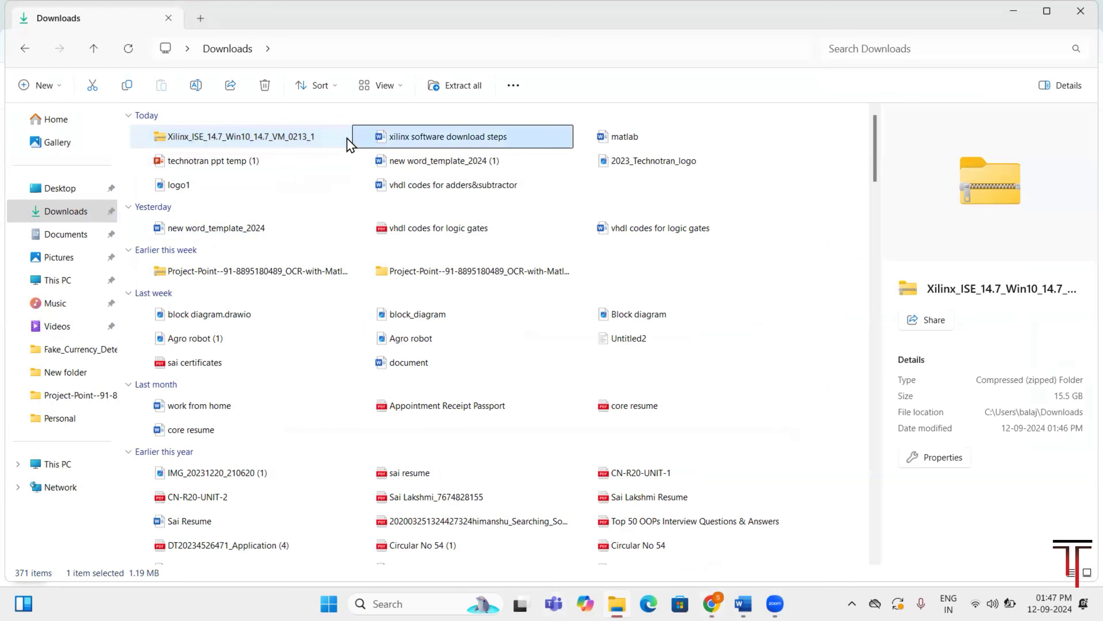
Open the Tools folder on the New Volume (E:) drive
click(51, 473)
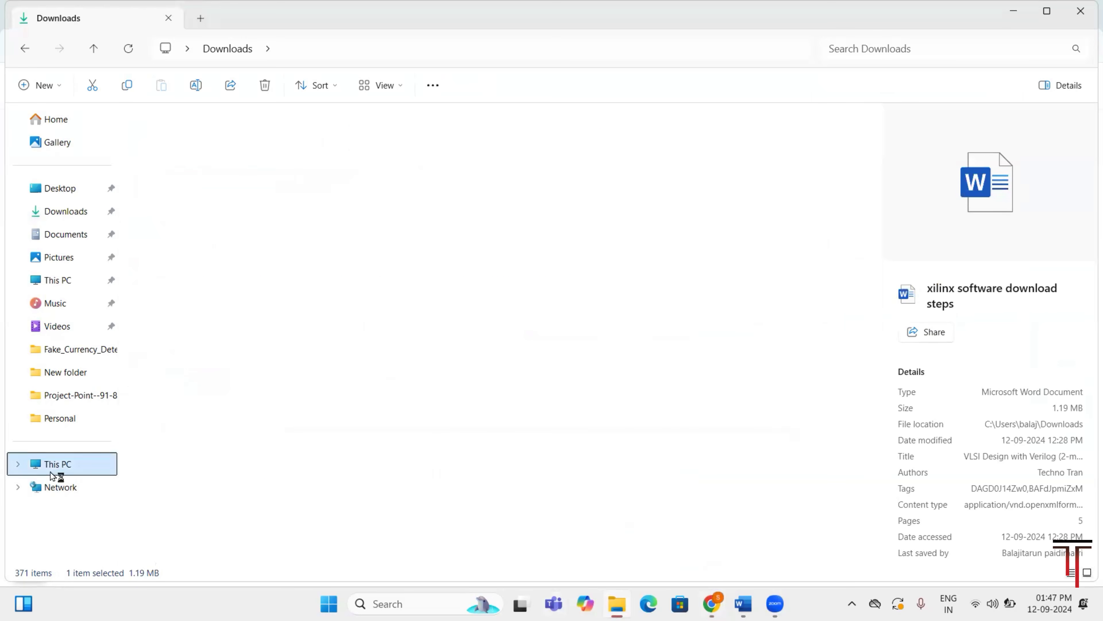
double_click(560, 160)
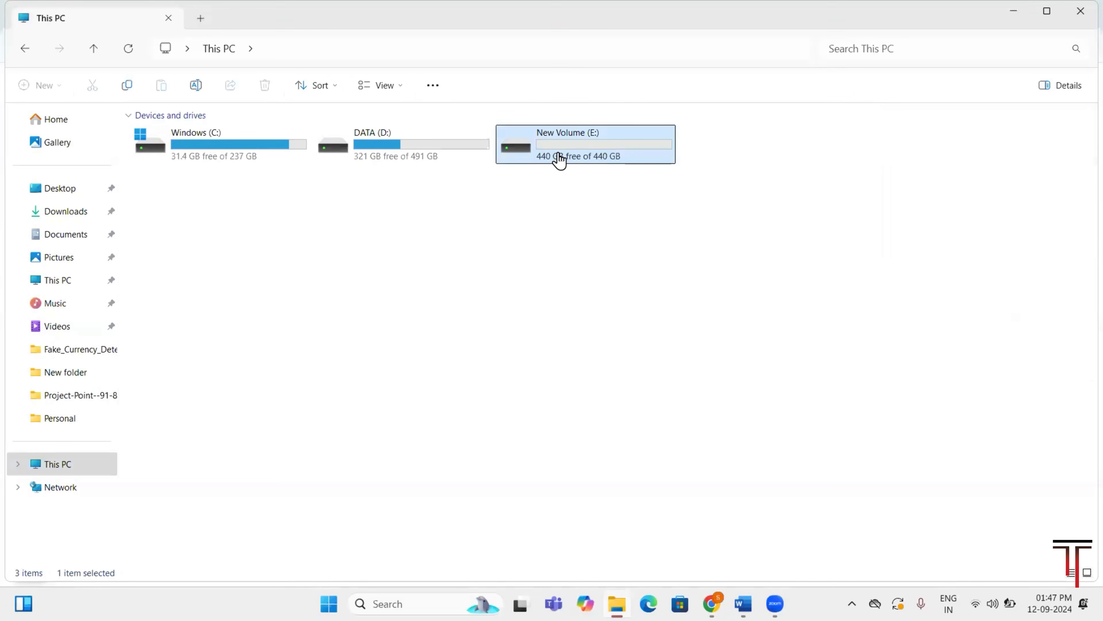
double_click(186, 143)
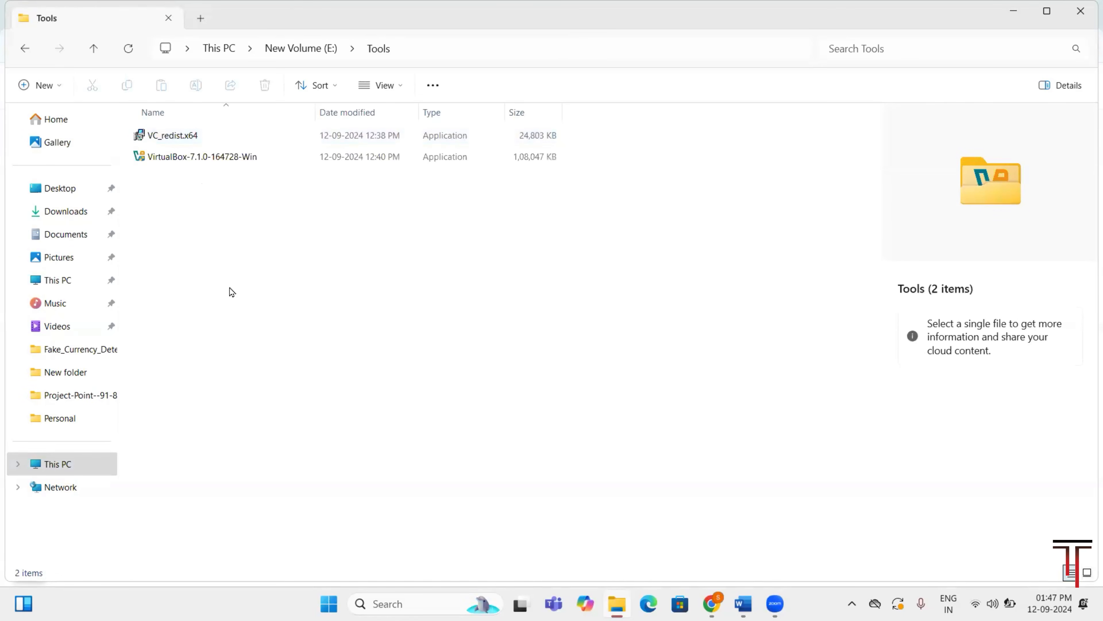
Paste the copied Xilinx_ISE_14.7_Win10_14.7_VM_0213_1 archive into the Tools folder on the E: drive
key(ctrl+v)
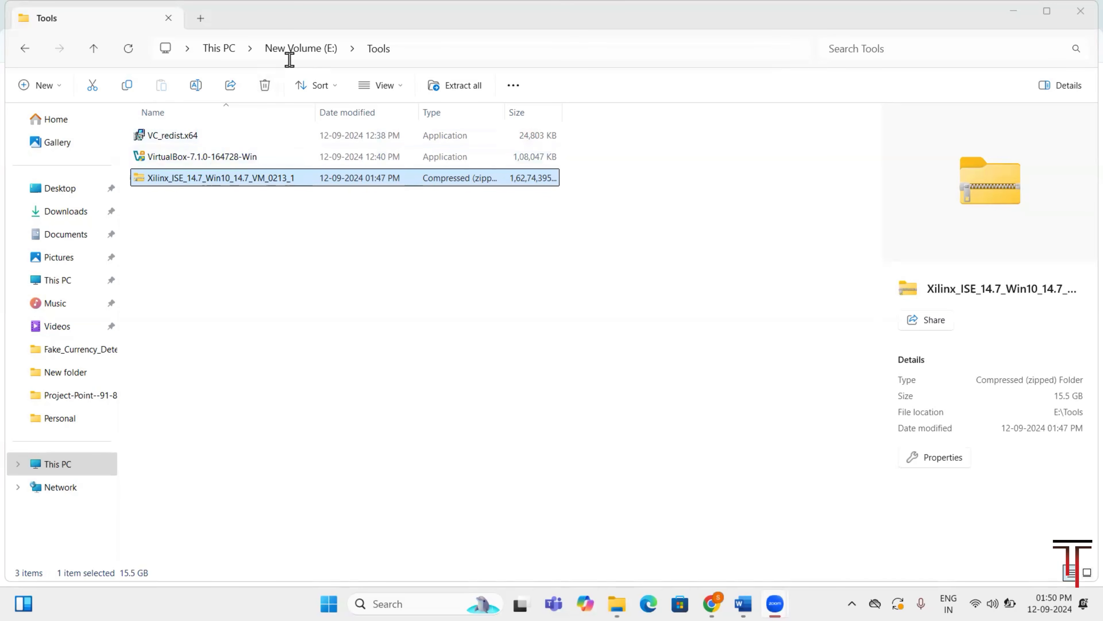
Install the Microsoft Visual C++ 2015-2022 Redistributable from VC_redist.x64, accepting the license terms, and close its setup
double_click(221, 138)
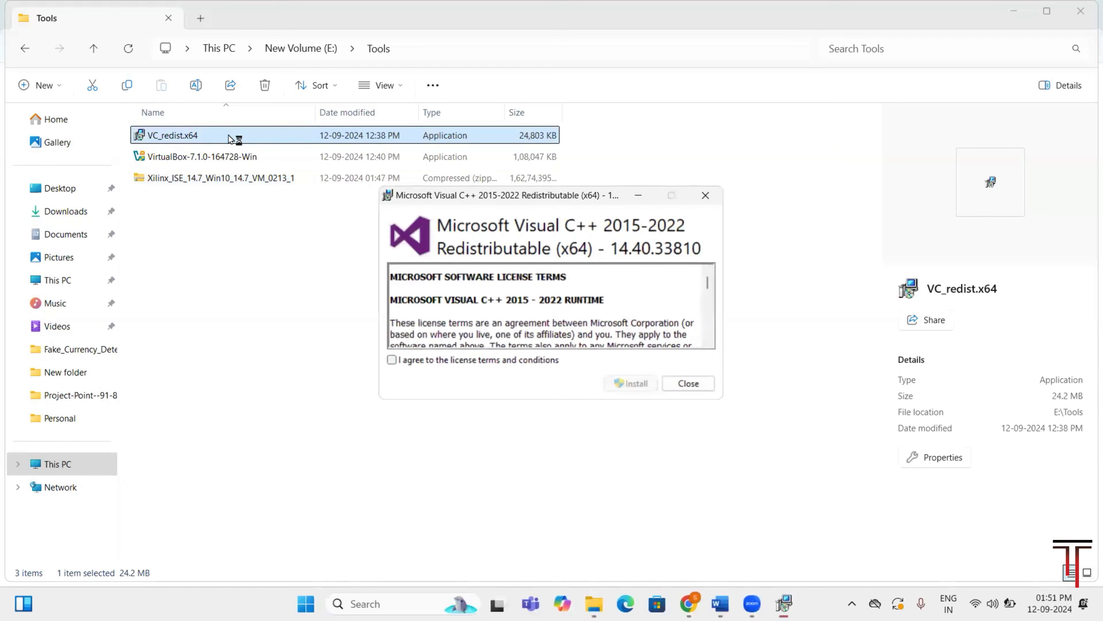
click(391, 360)
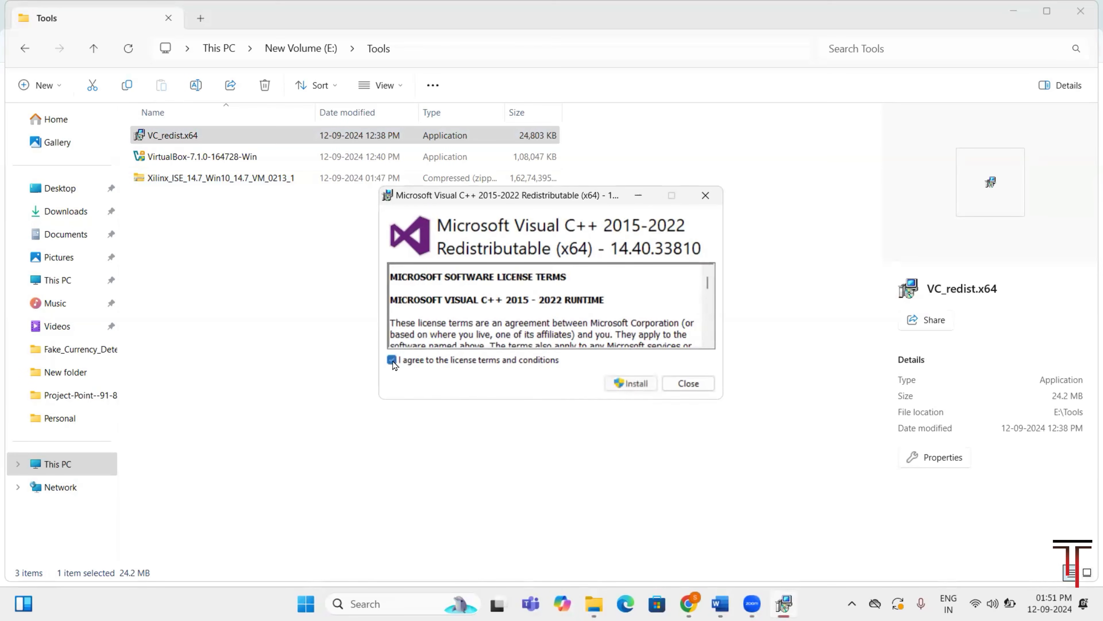
click(631, 385)
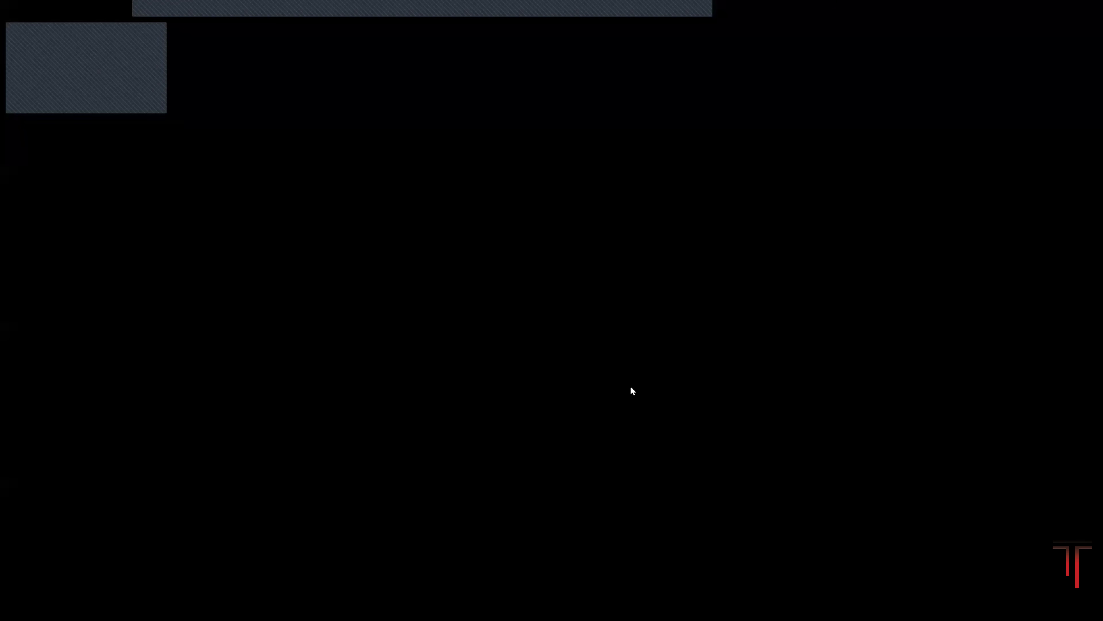
click(460, 428)
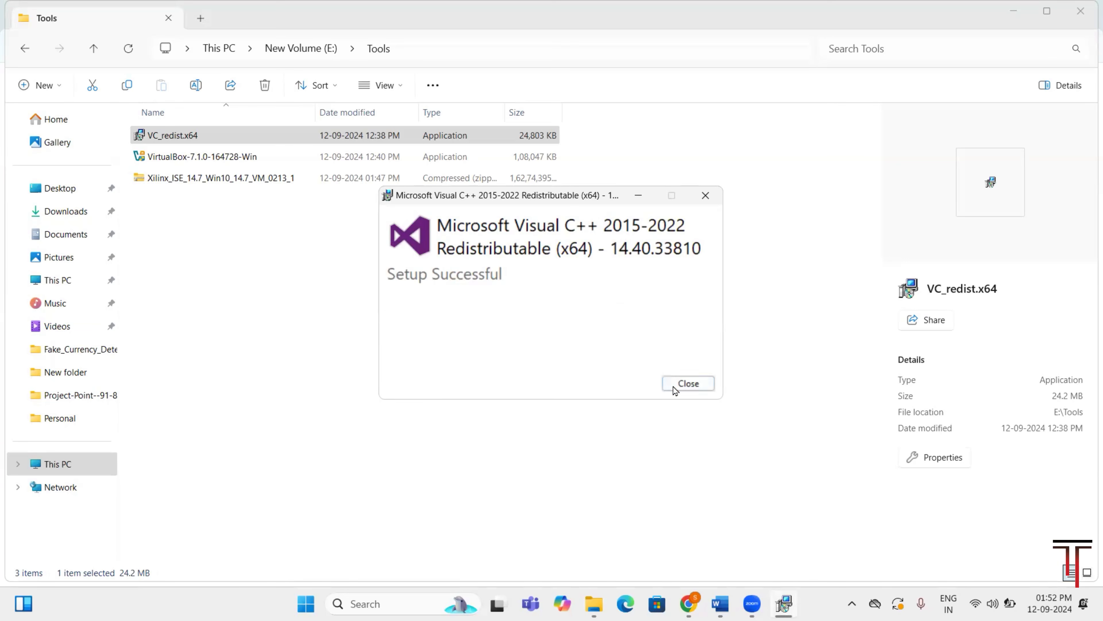
click(686, 384)
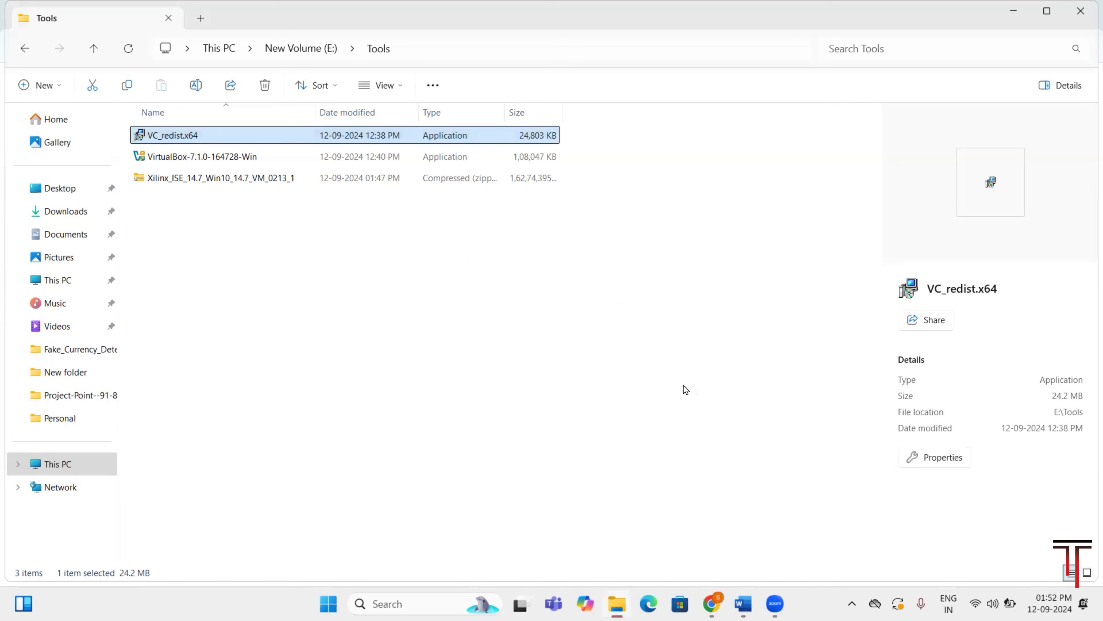
Install Oracle VirtualBox 7.1.0 from VirtualBox-7.1.0-164728-Win with the default location, features and shortcut options, and let it start after installation
double_click(208, 160)
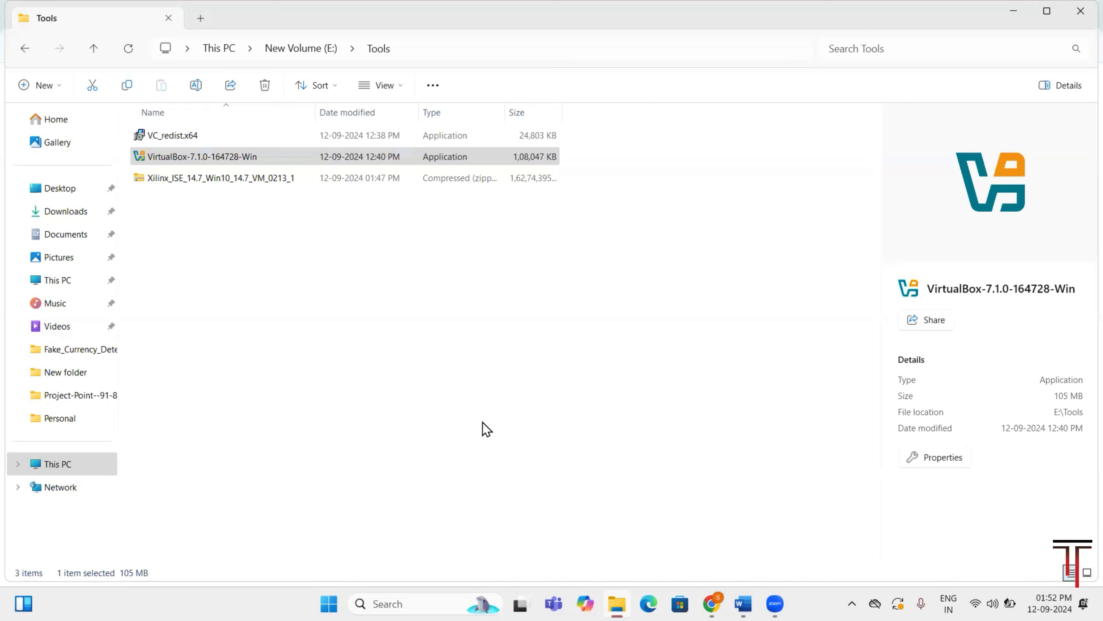
double_click(412, 155)
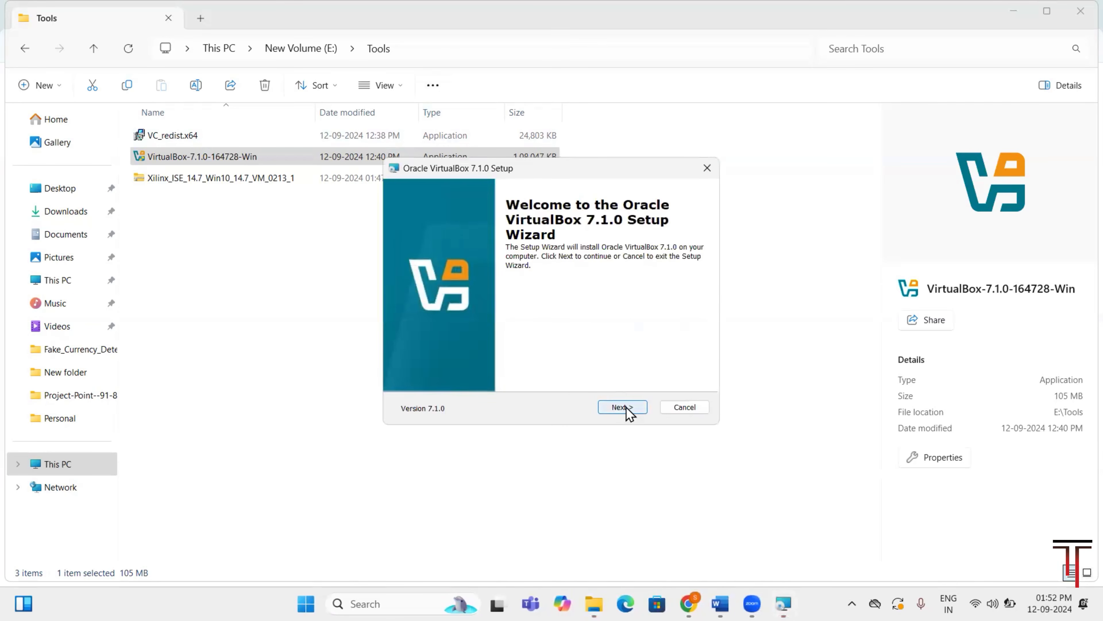
click(627, 409)
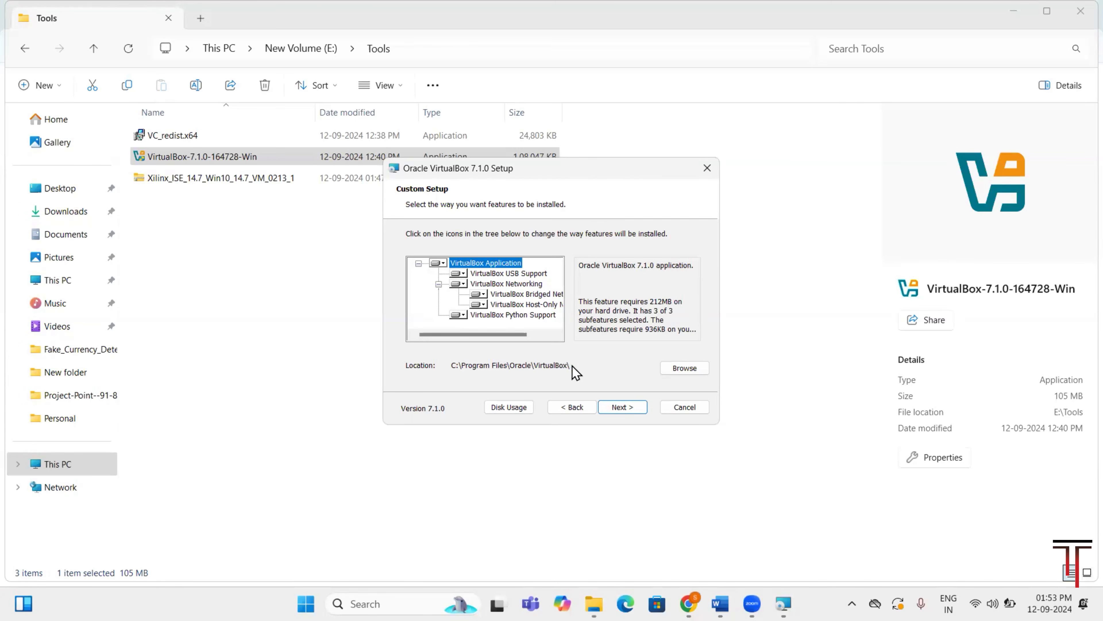
click(674, 369)
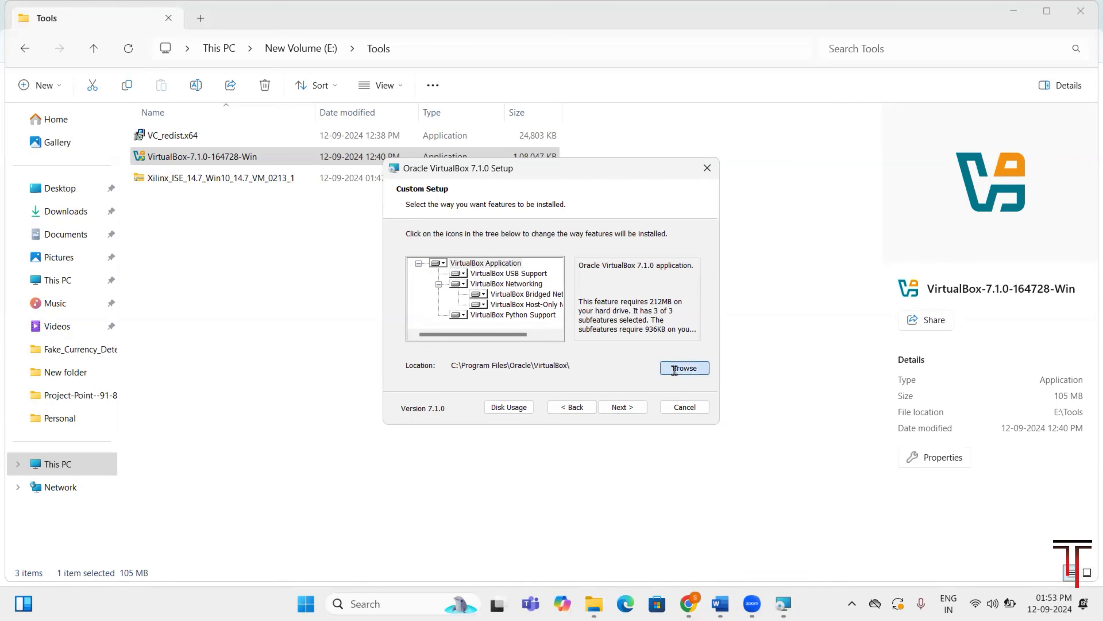
click(711, 174)
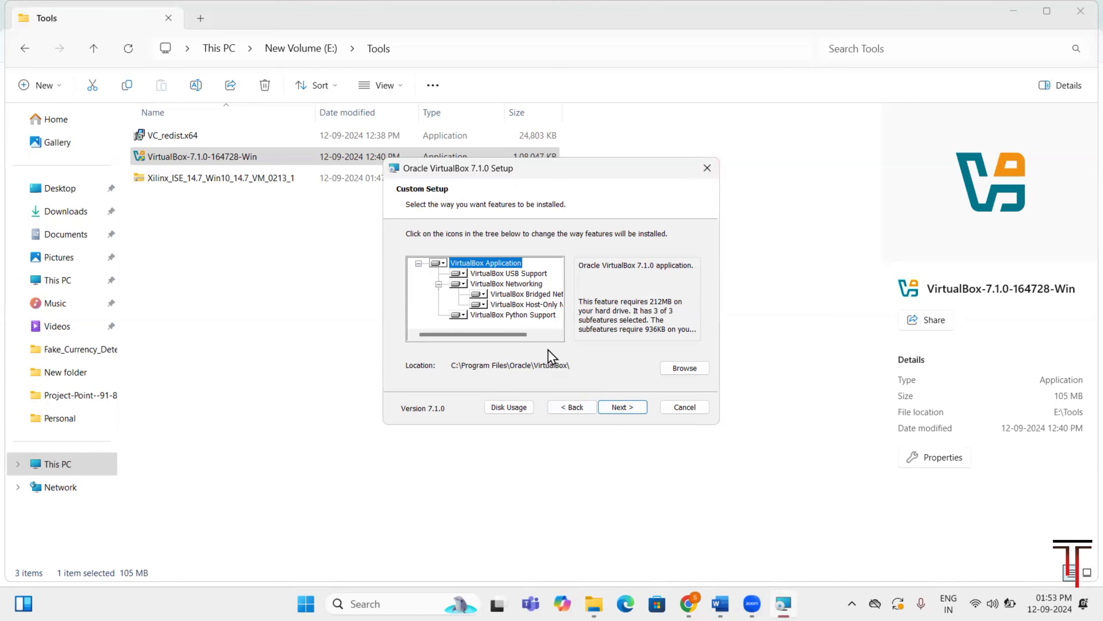
click(617, 412)
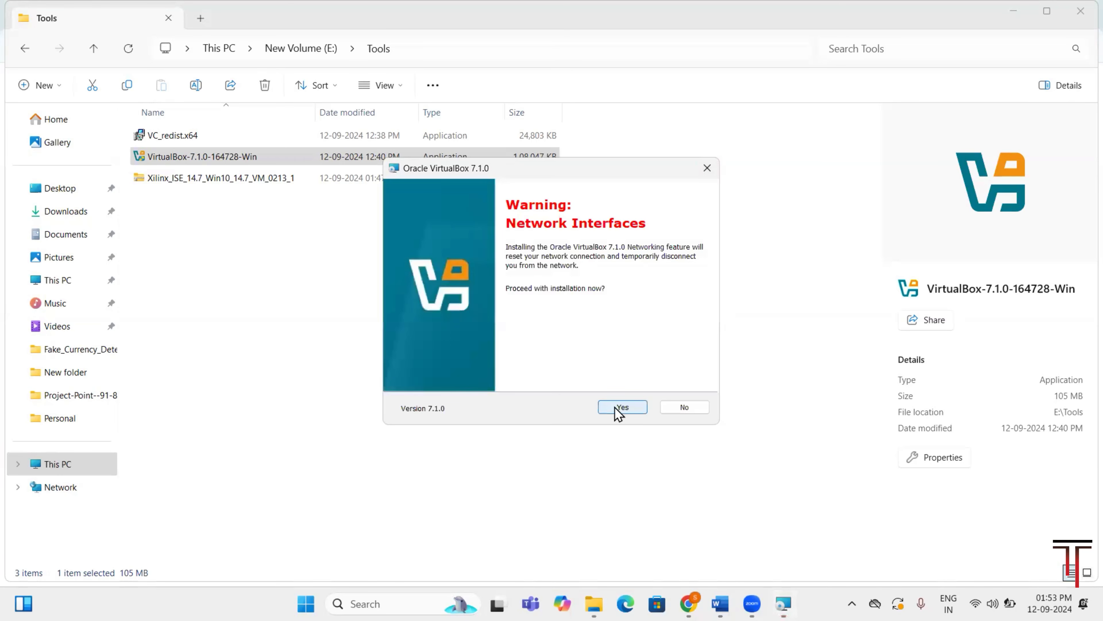
click(619, 408)
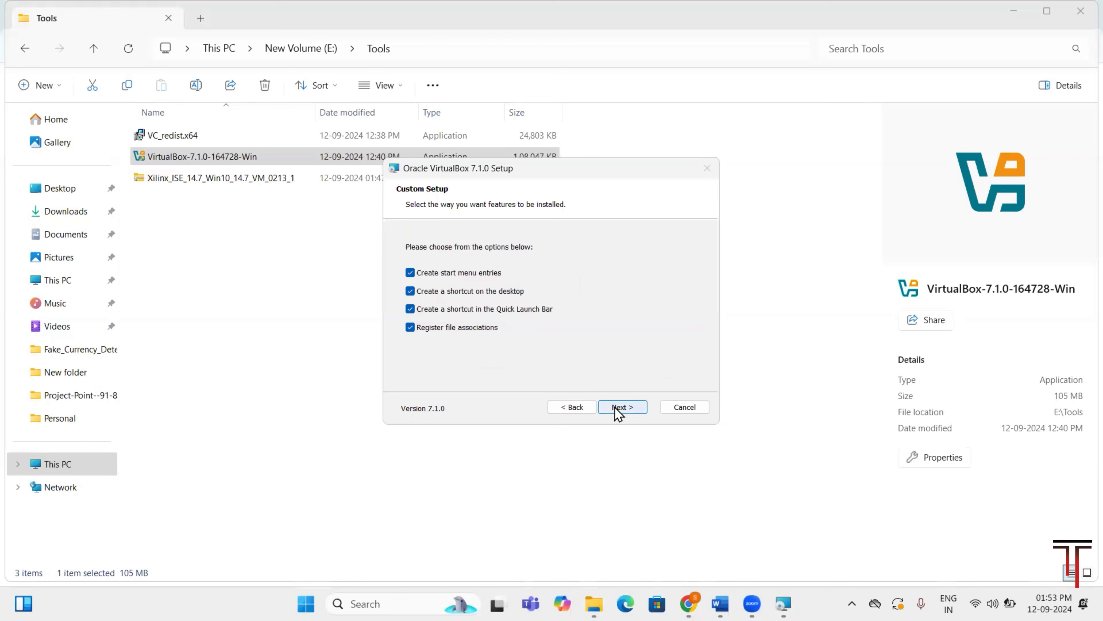
click(617, 409)
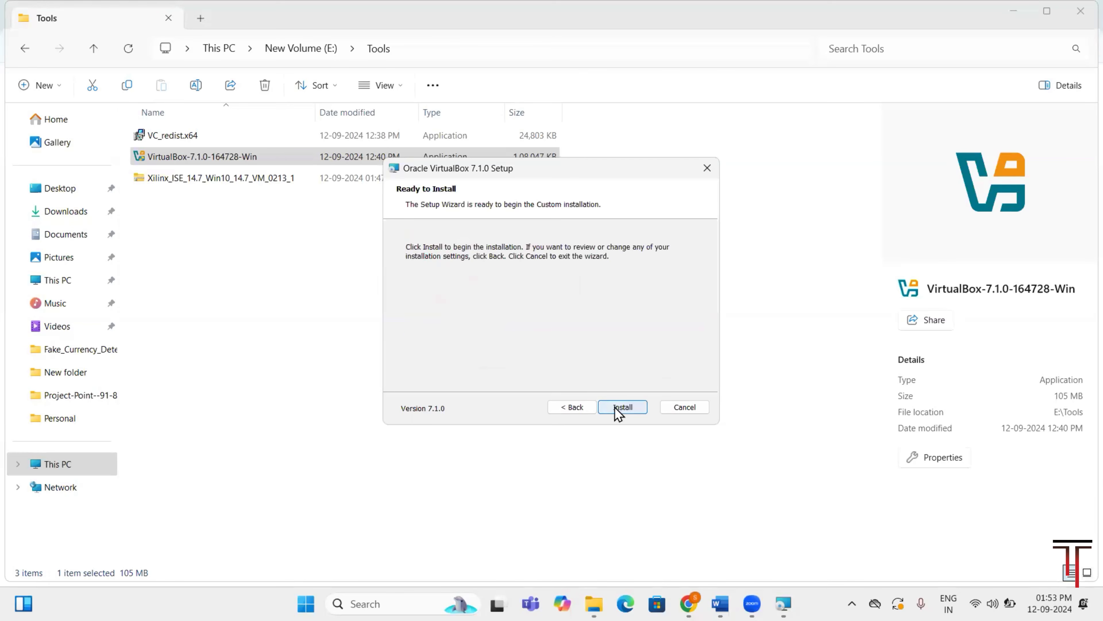
click(623, 409)
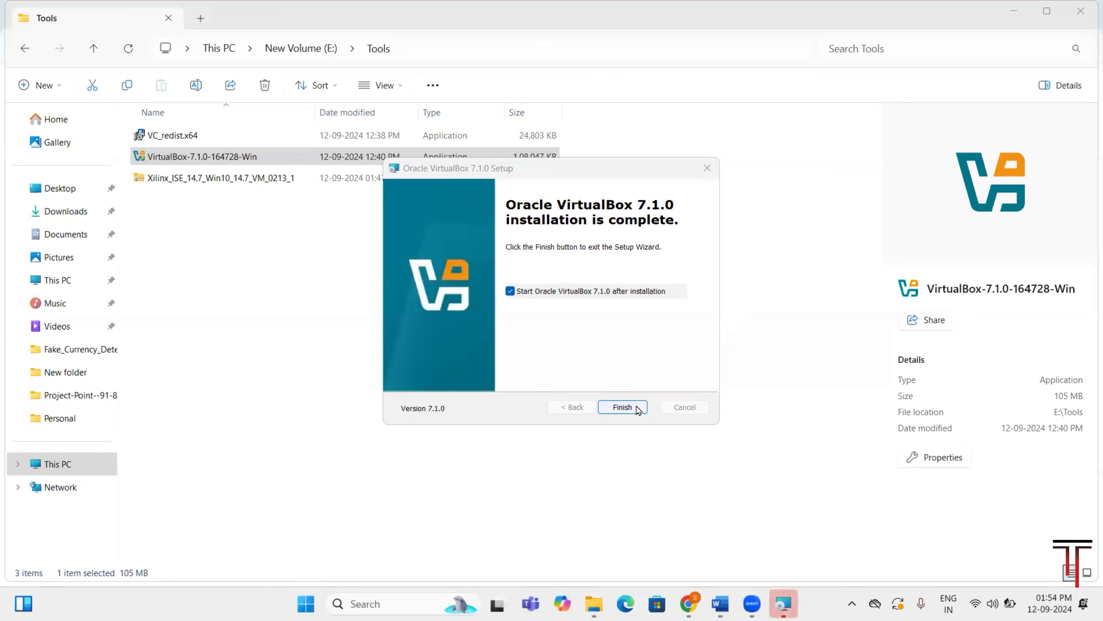
click(622, 407)
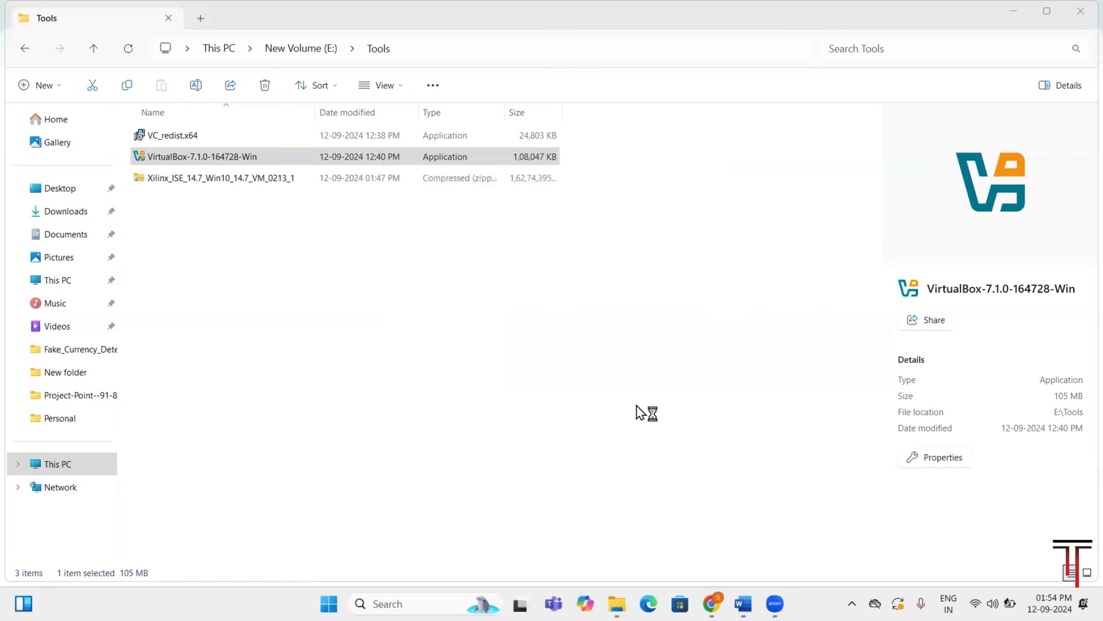
Minimise the open File Explorer, browser and Word windows and close the Oracle VirtualBox Manager
click(1015, 15)
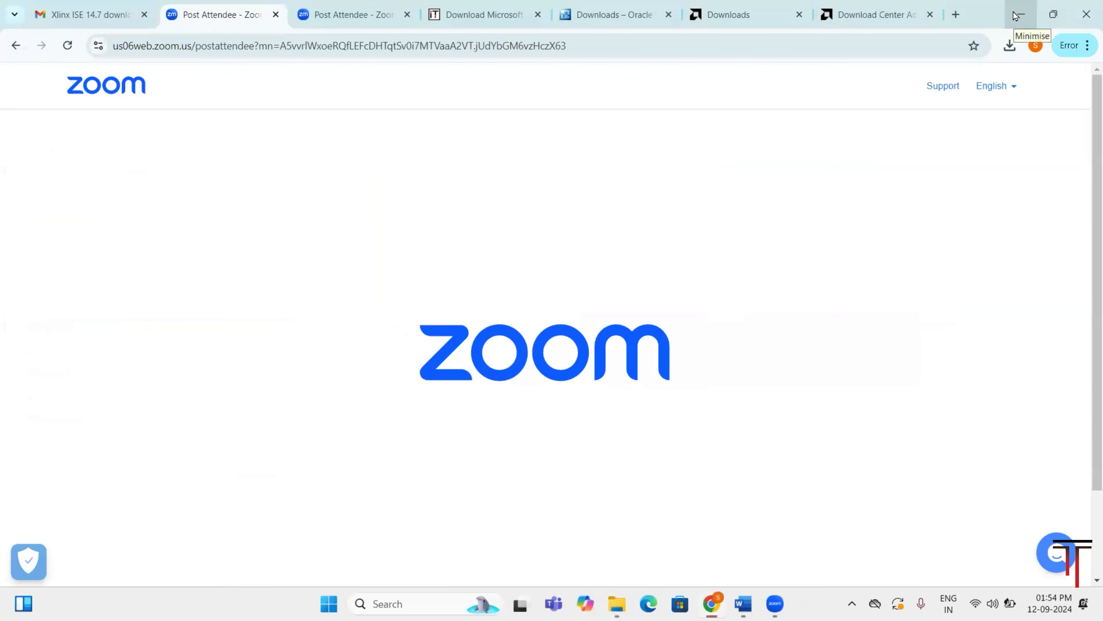
click(1015, 15)
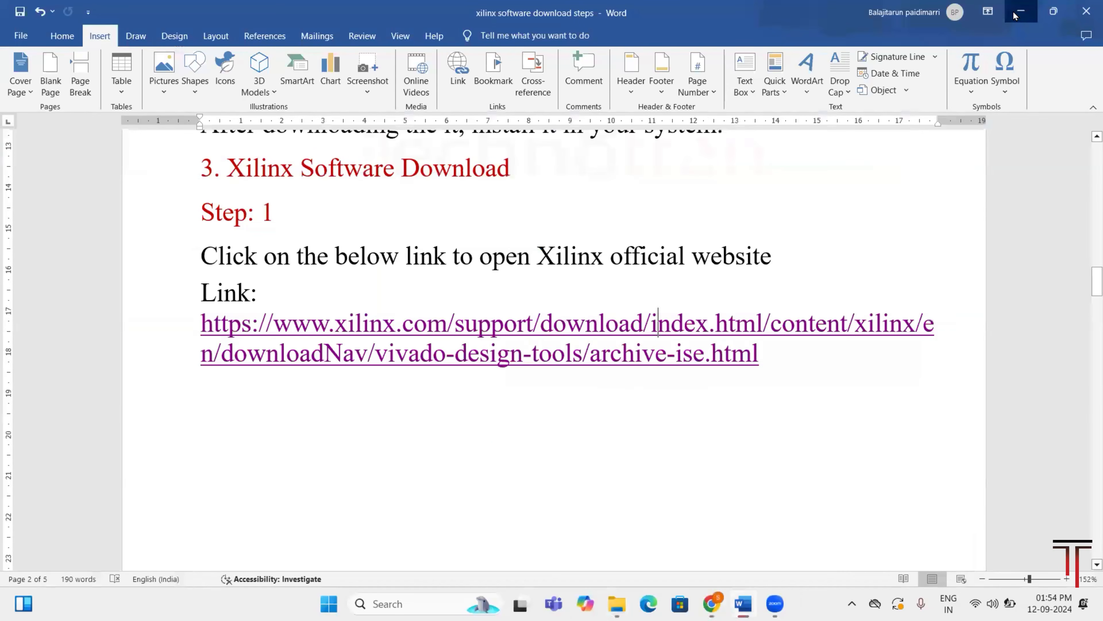
click(1016, 15)
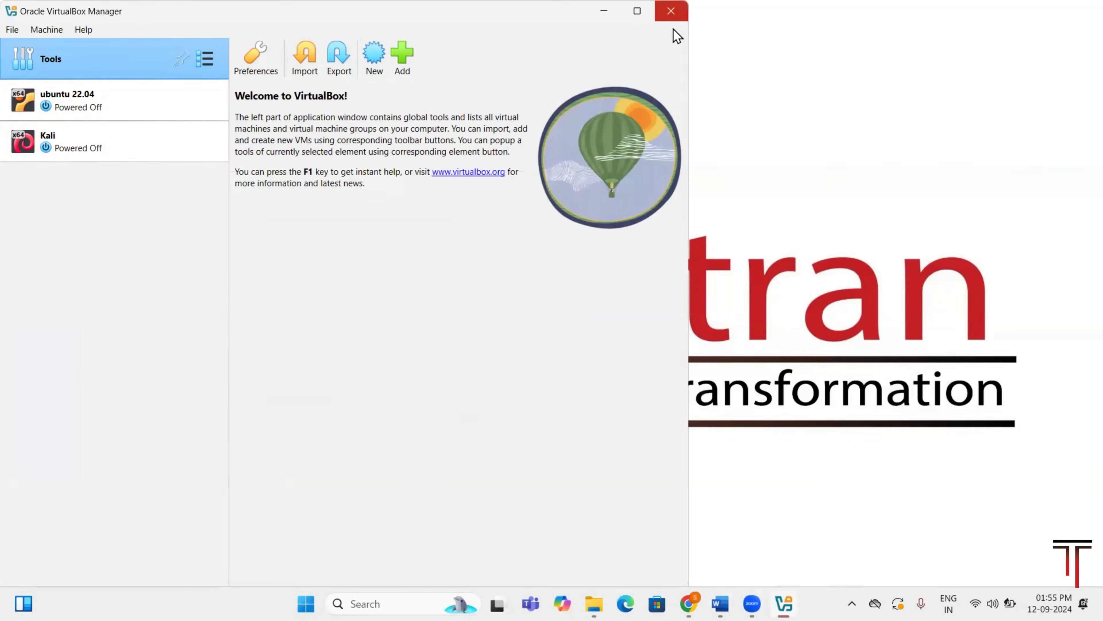
click(671, 11)
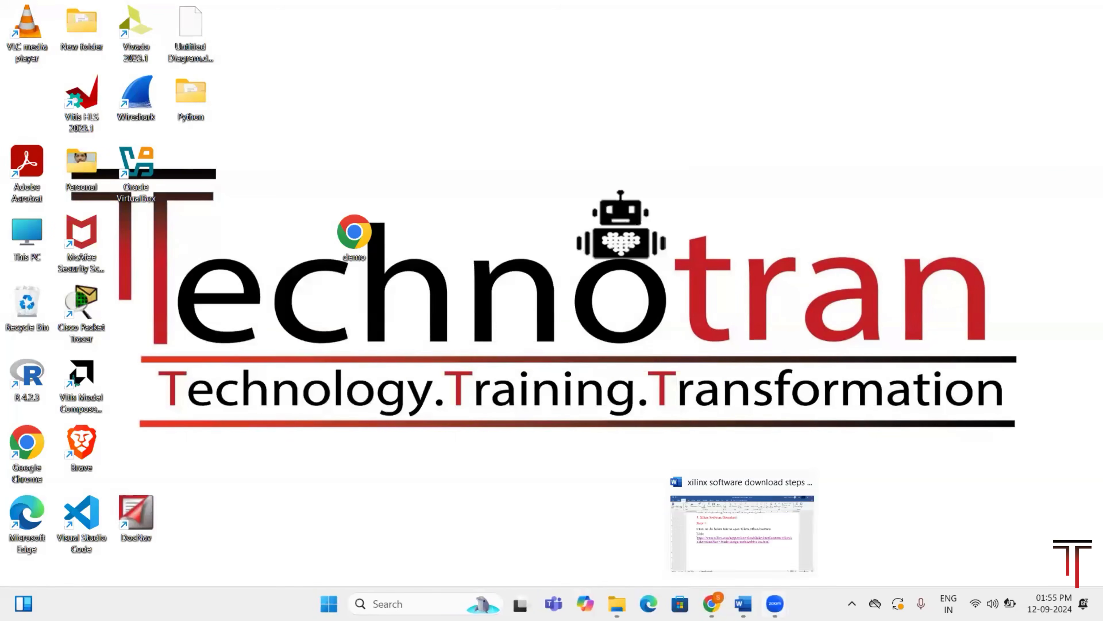
Extract the Xilinx_ISE_14.7_Win10_14.7_VM_0213_1 archive to E:\Tools\Xilinx_ISE_14.7_Win10_14.7_VM_0213_1, showing the extracted files when complete
mouse_move(743, 603)
click(617, 603)
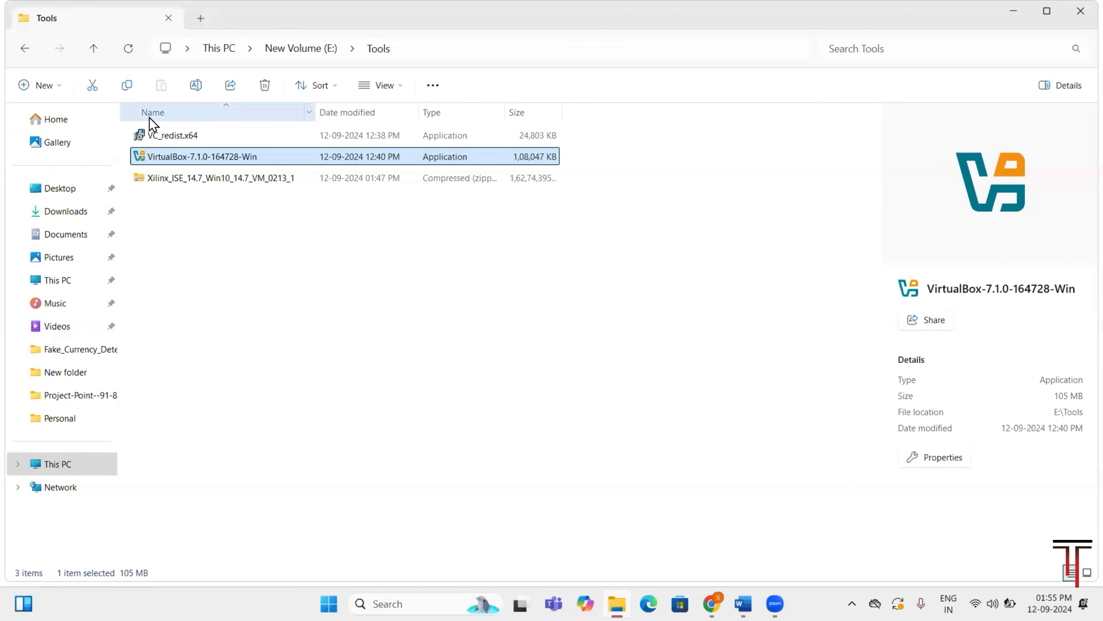
mouse_move(175, 186)
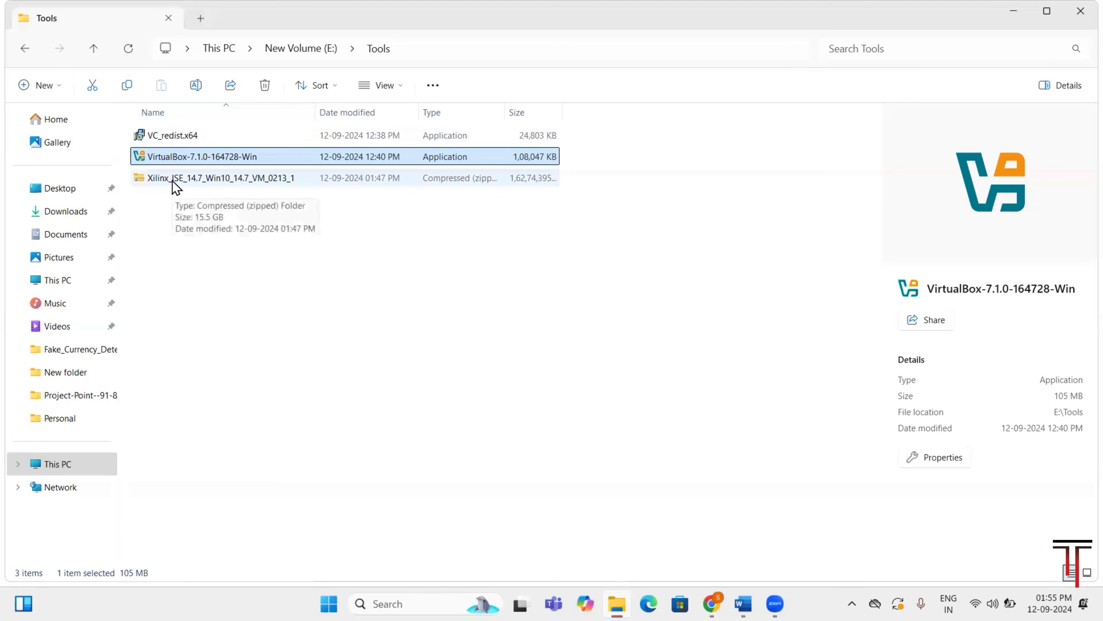
click(175, 186)
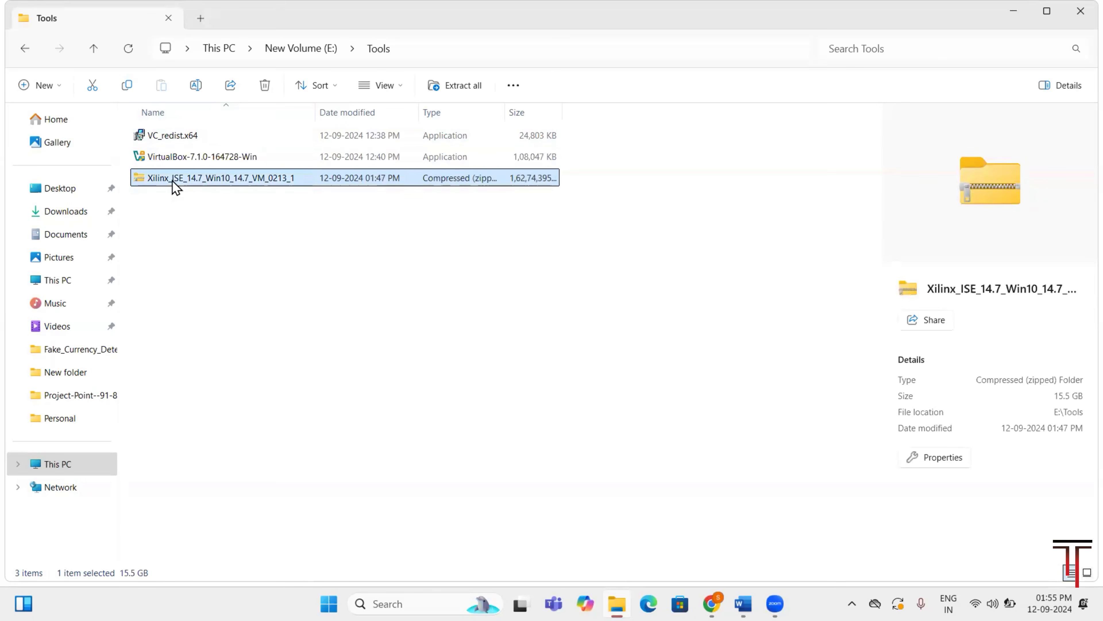
right_click(172, 180)
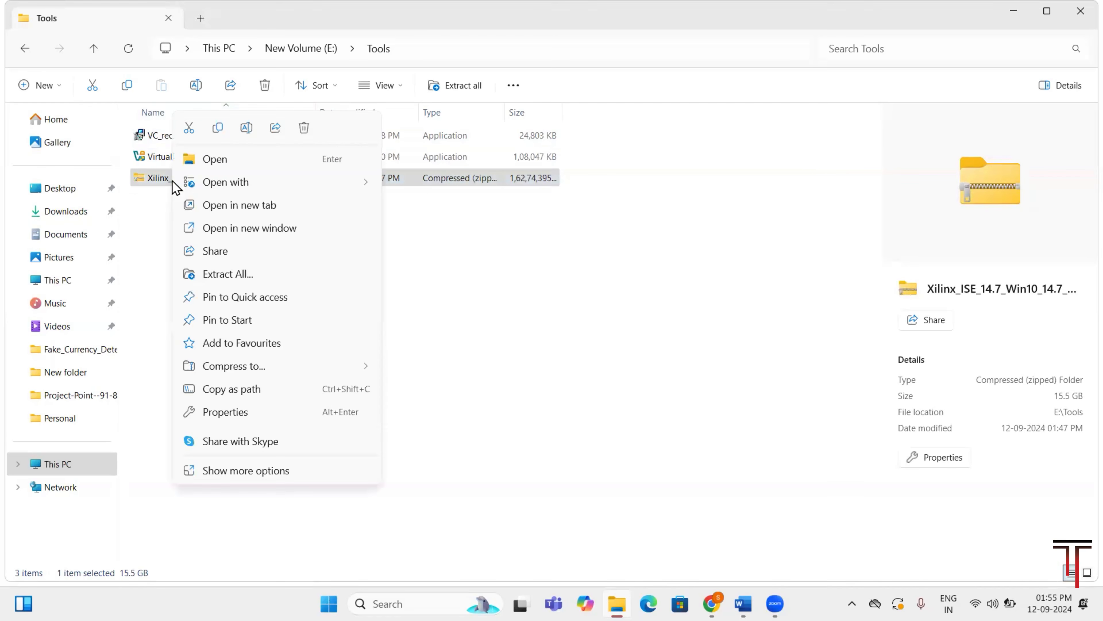
click(232, 275)
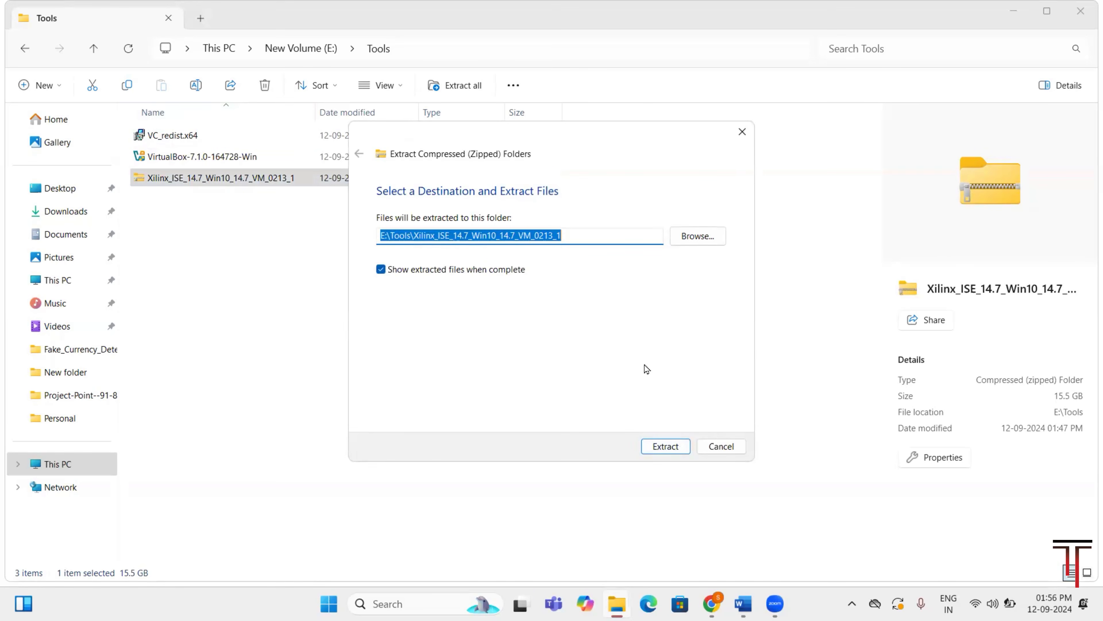
click(671, 447)
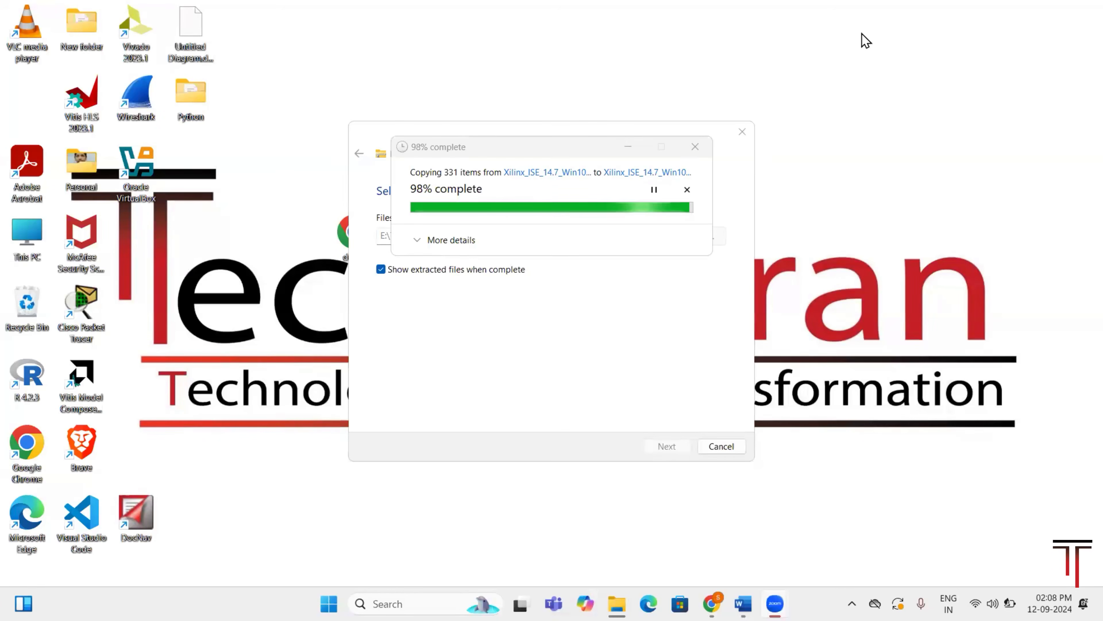
Switch to the Downloads window in File Explorer and open the Tools folder on the New Volume (E:) drive
mouse_move(616, 603)
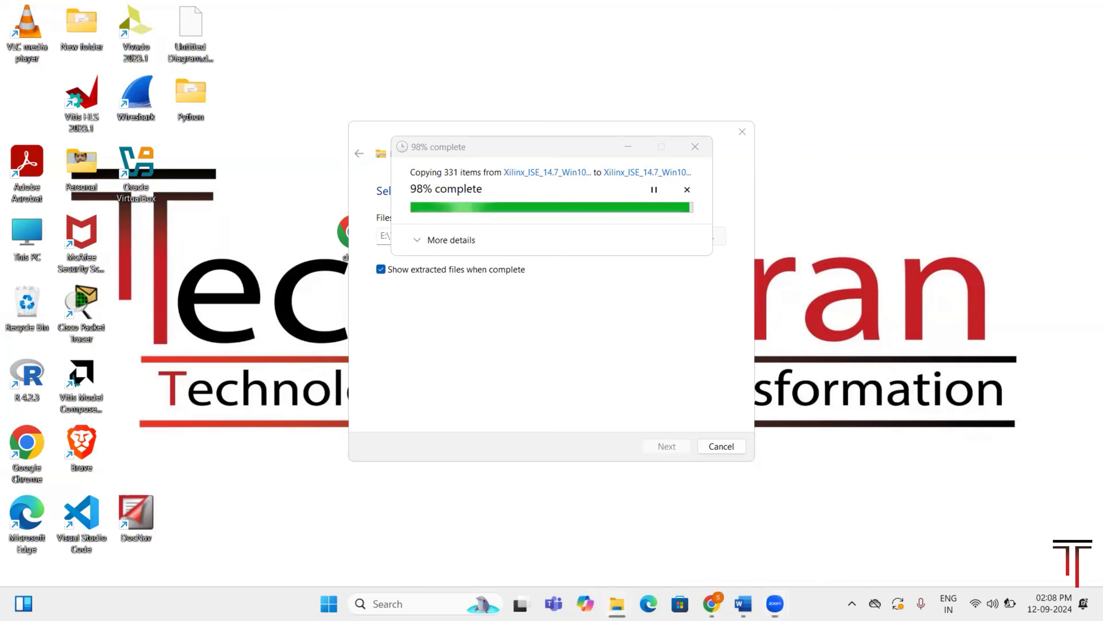
click(704, 539)
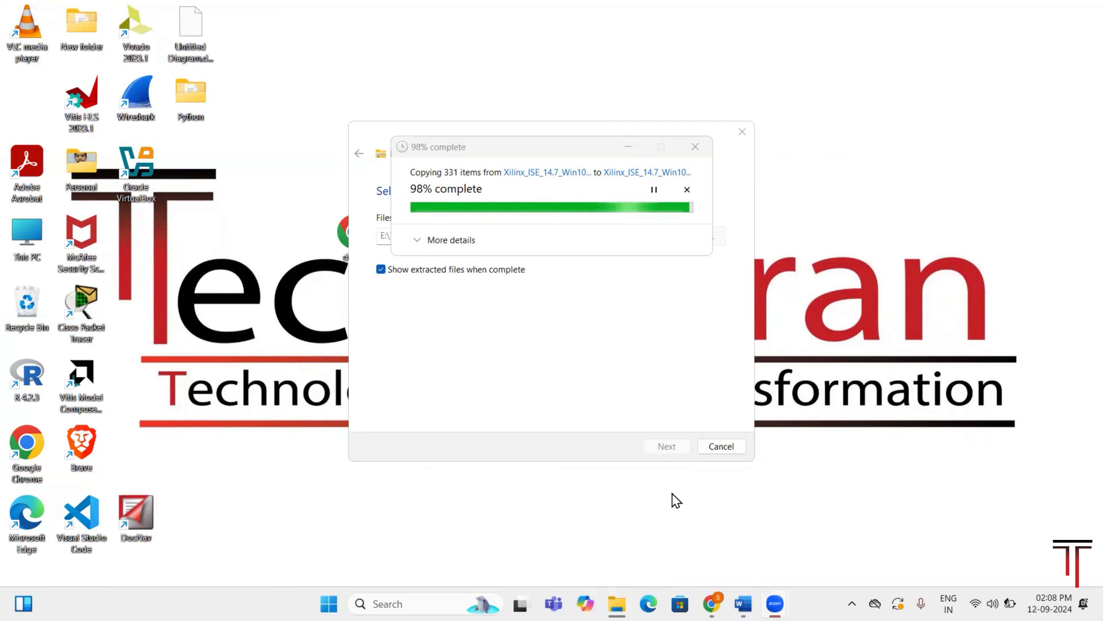
mouse_move(617, 603)
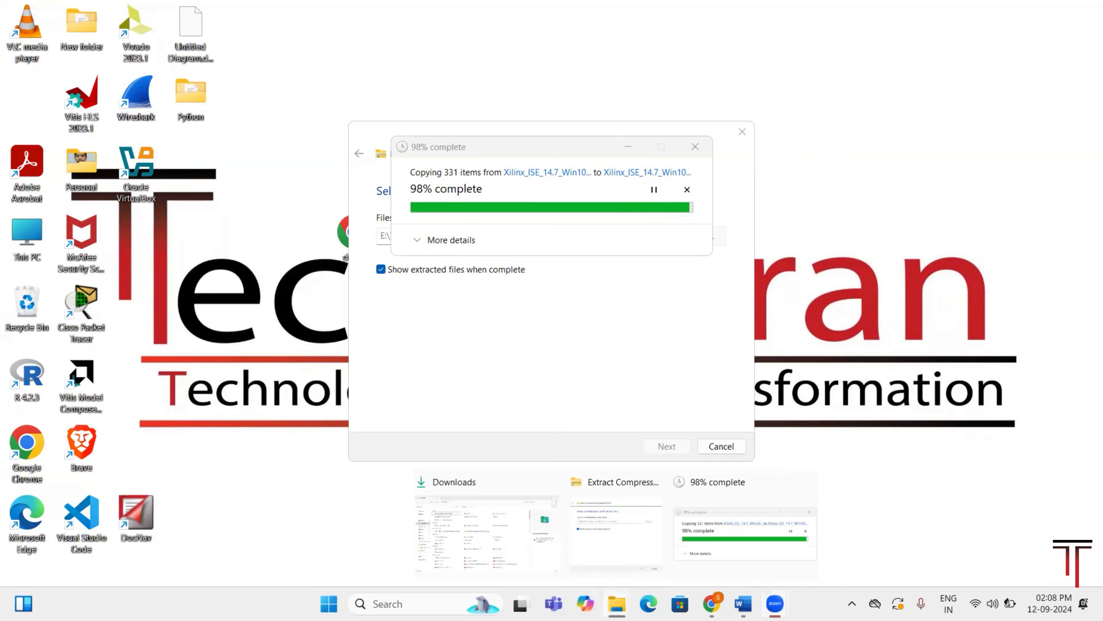
click(719, 564)
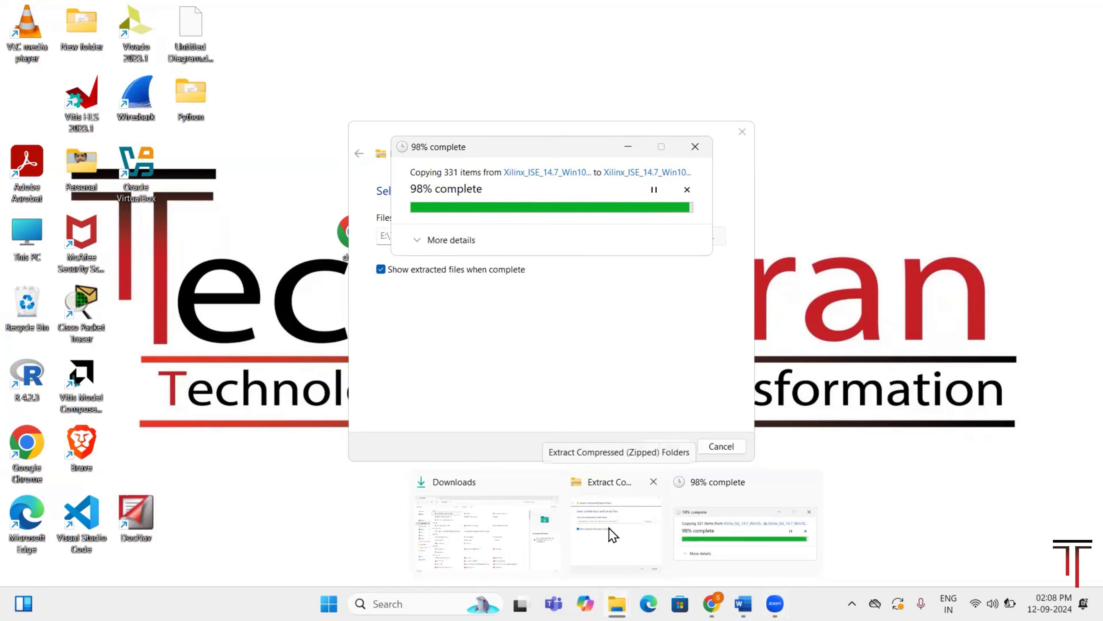
click(491, 537)
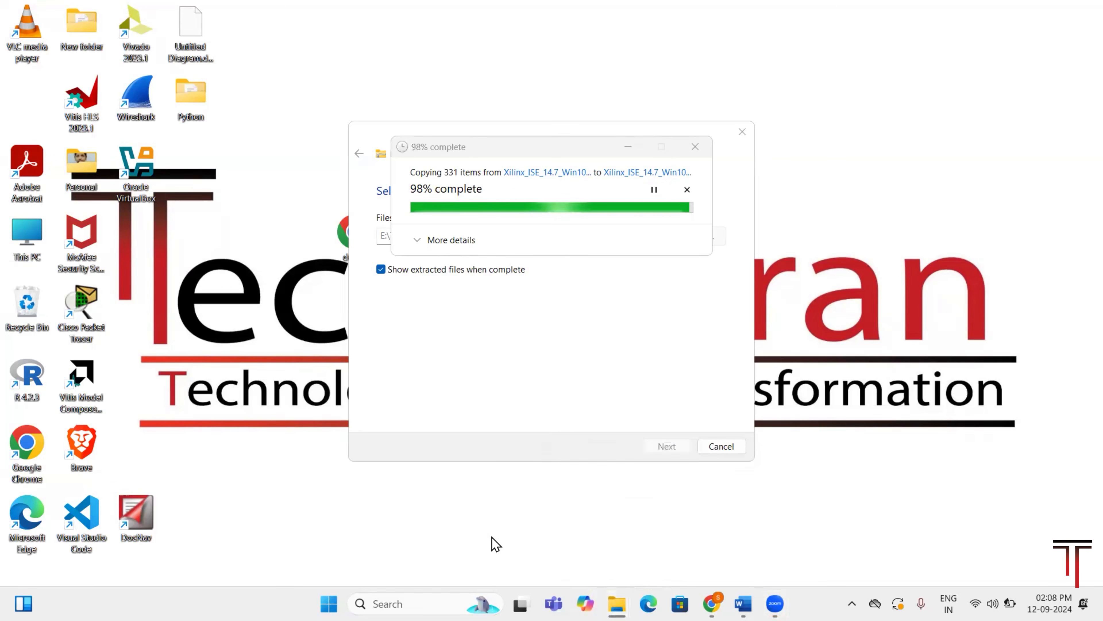
click(78, 466)
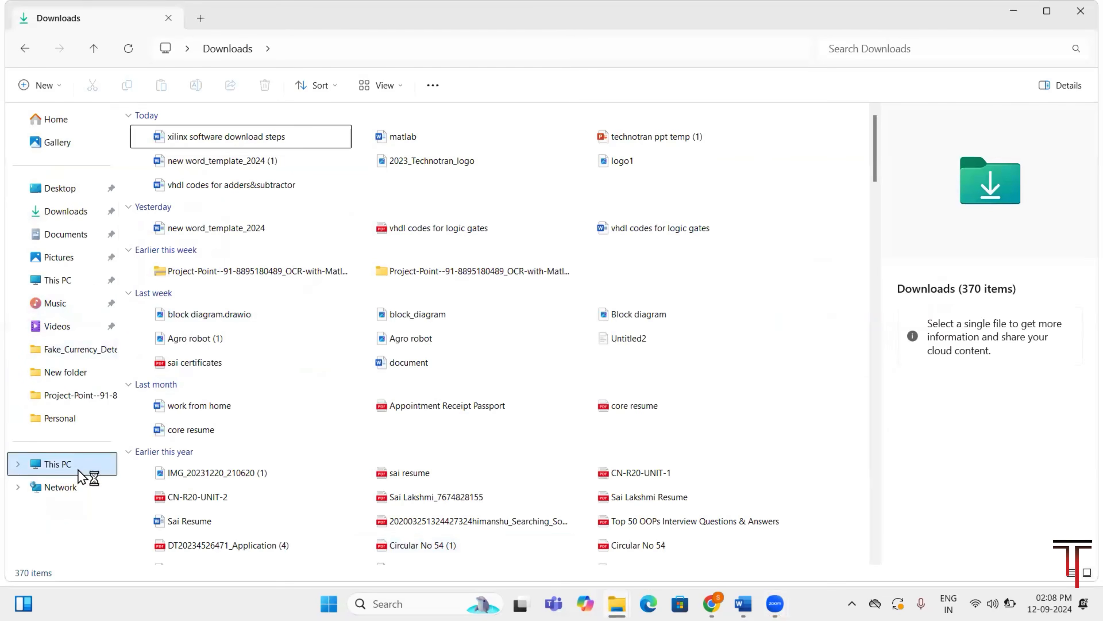
click(577, 155)
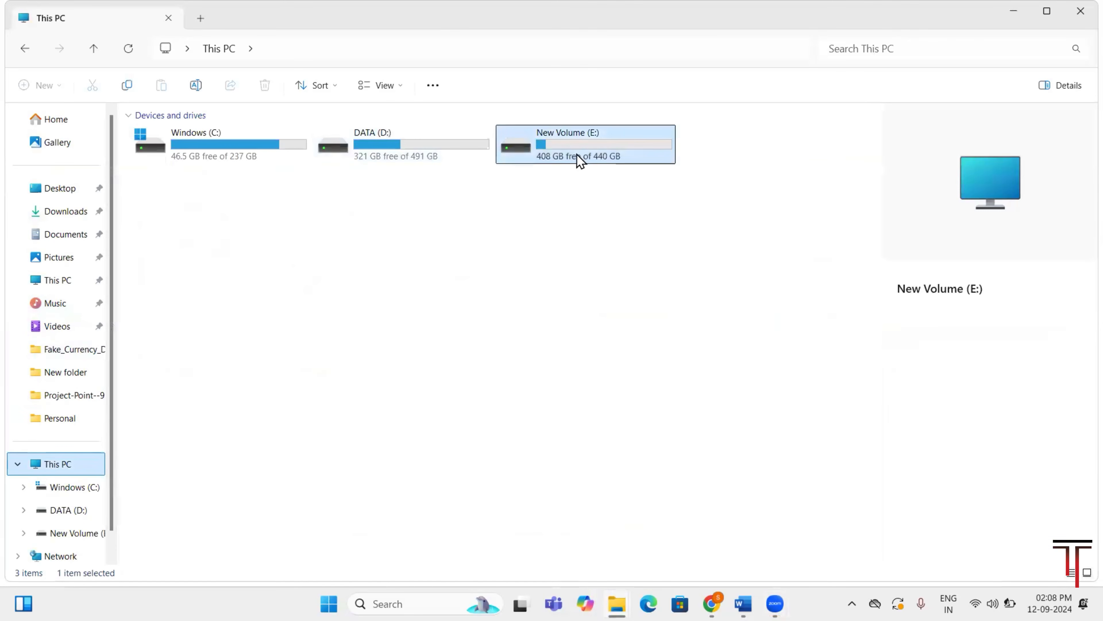
double_click(577, 154)
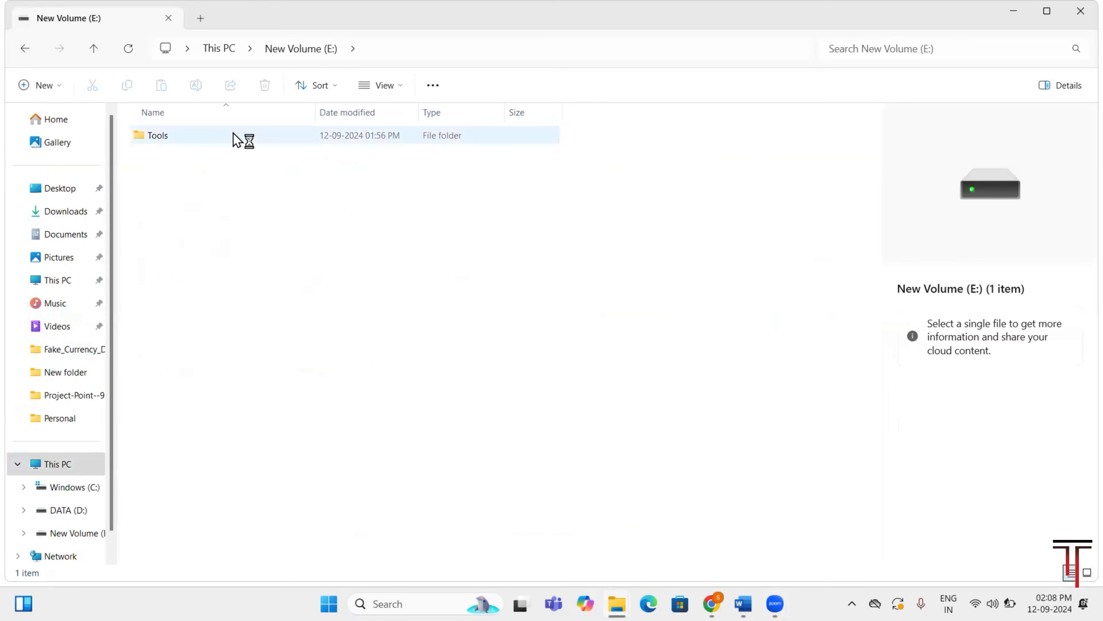
double_click(239, 137)
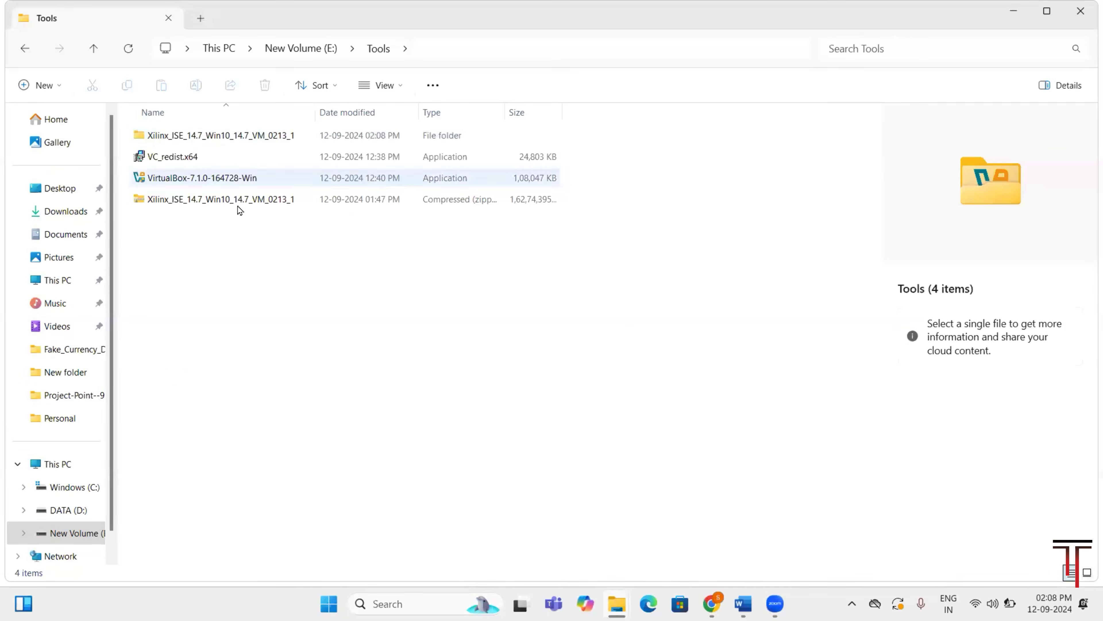
Open the extracted Xilinx_ISE_14.7_Win10_14.7_VM_0213_1 folder and check the progress of the archive extraction
double_click(214, 138)
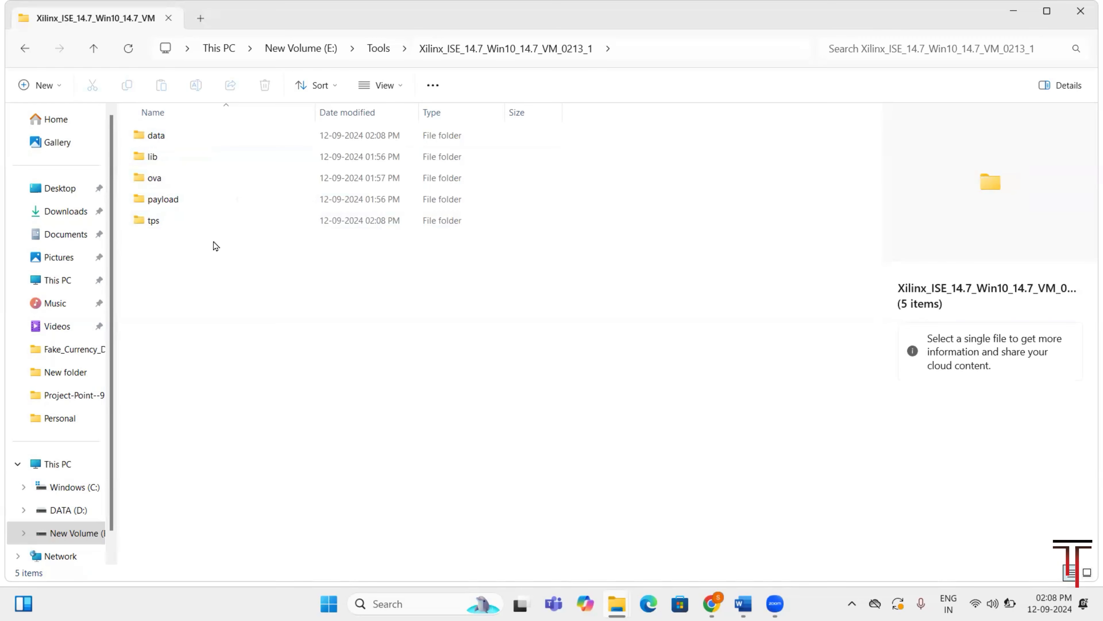
mouse_move(617, 604)
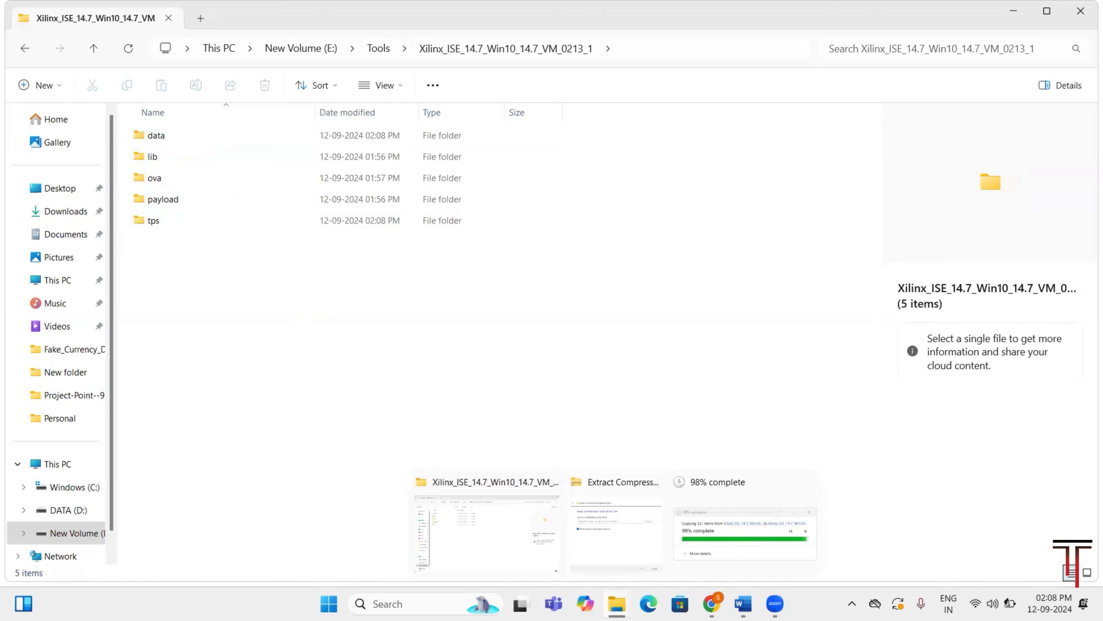
click(752, 530)
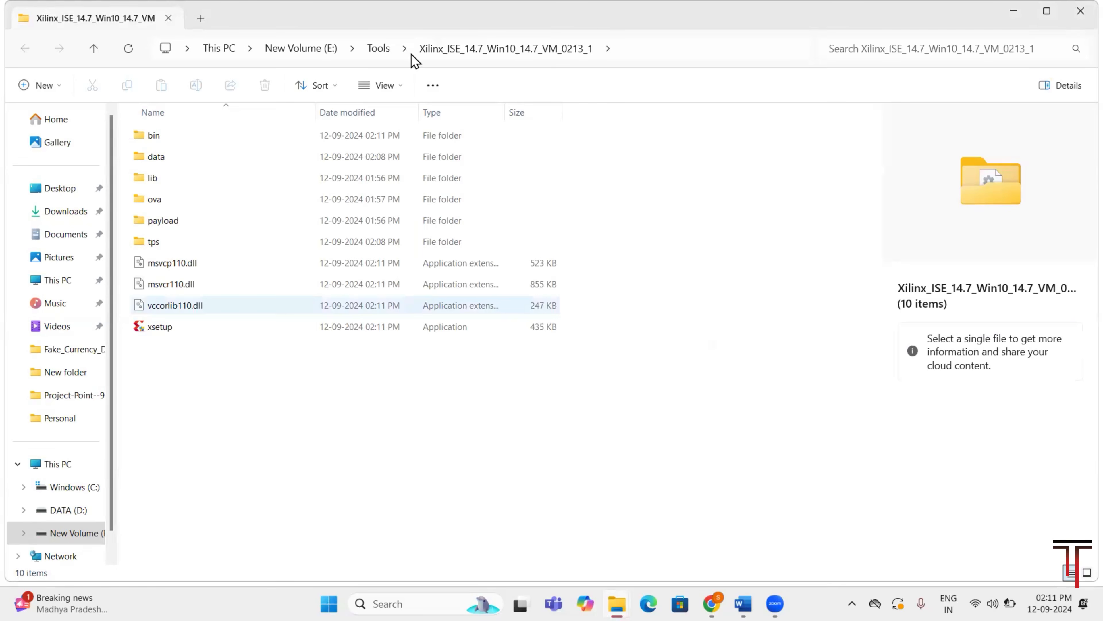
Return to the Tools folder and open the bin subfolder of the extracted Xilinx_ISE_14.7_Win10_14.7_VM_0213_1 folder
click(379, 48)
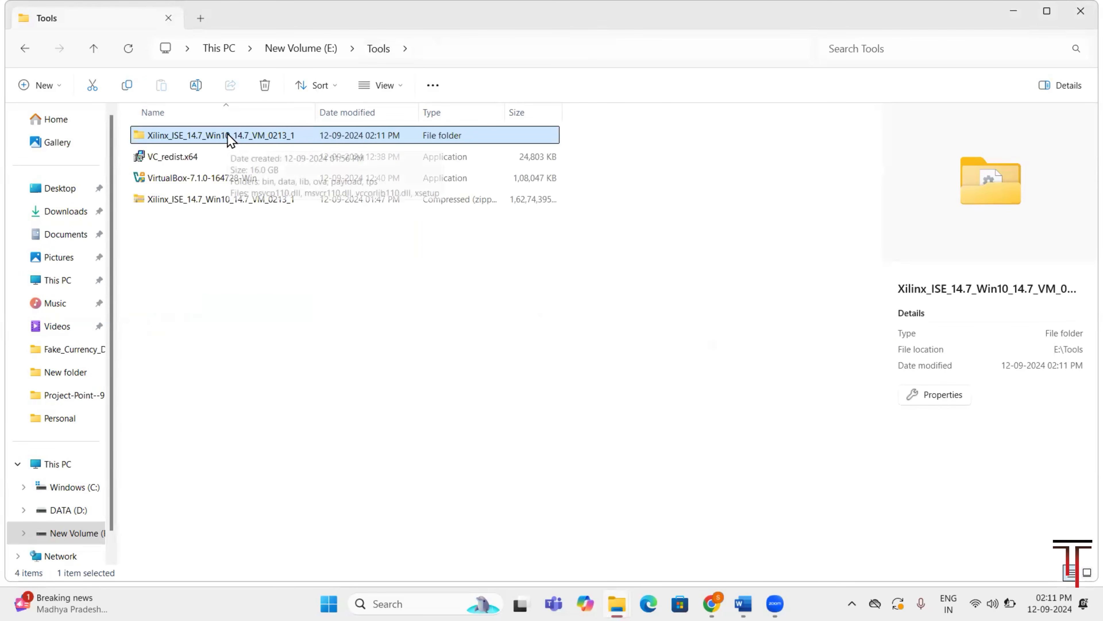
double_click(227, 134)
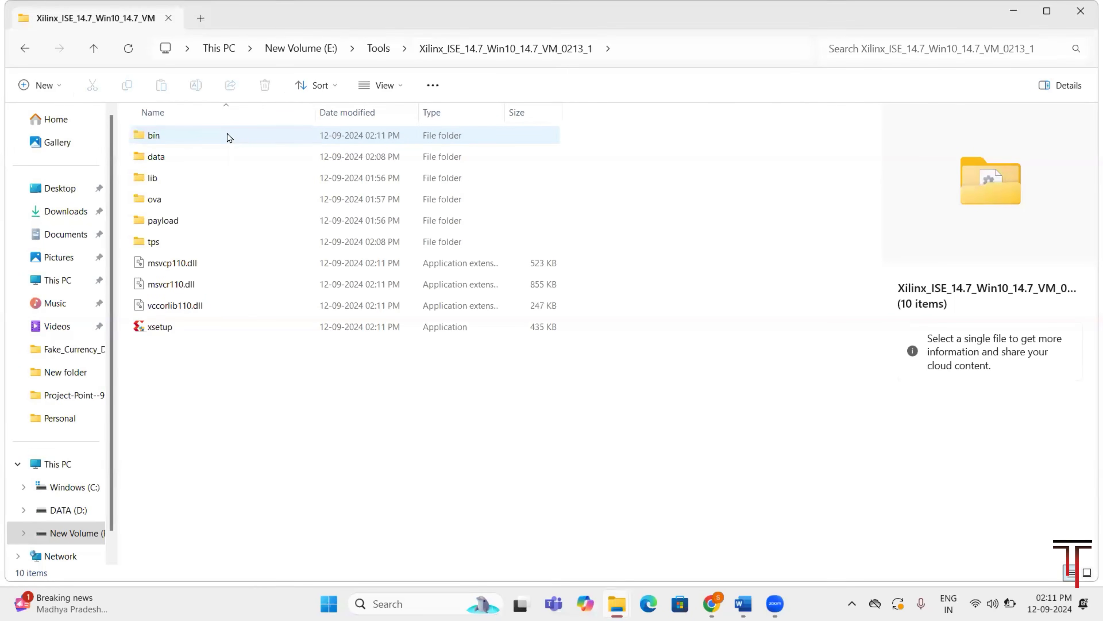
click(202, 139)
double_click(201, 139)
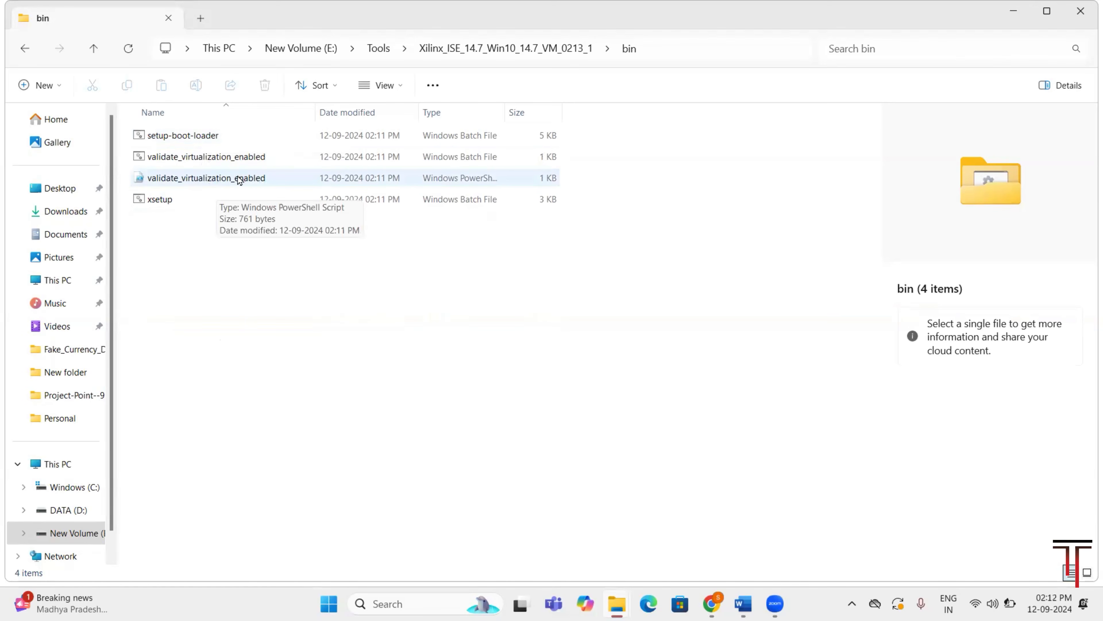
Open the validate_virtualization_enabled PowerShell script in Notepad, allowing the file past the security warning, and maximise the window
click(261, 180)
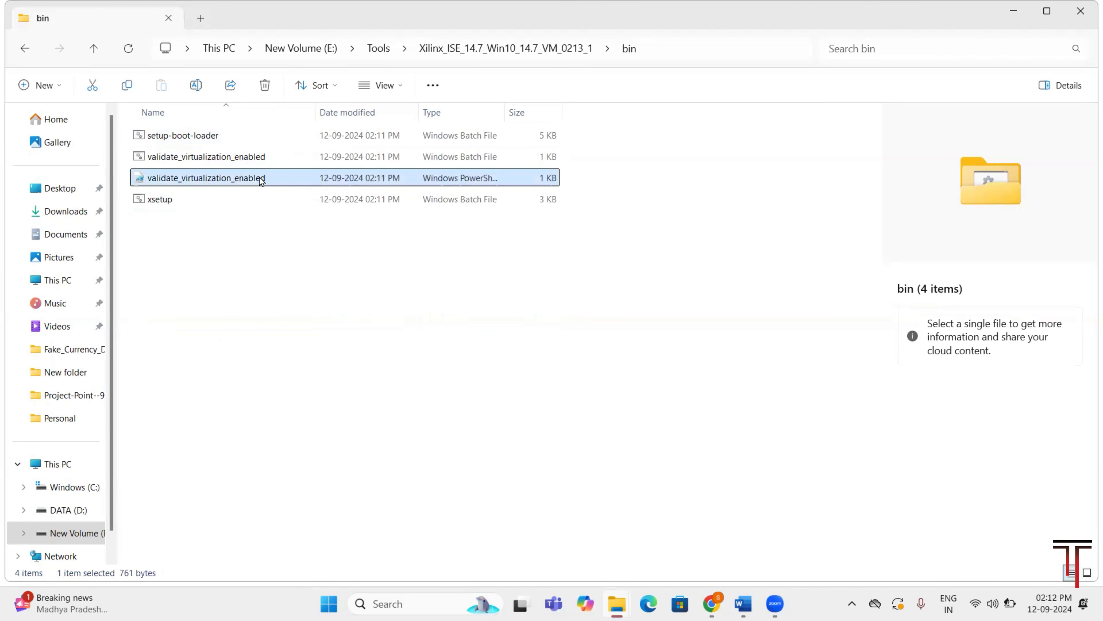
right_click(261, 180)
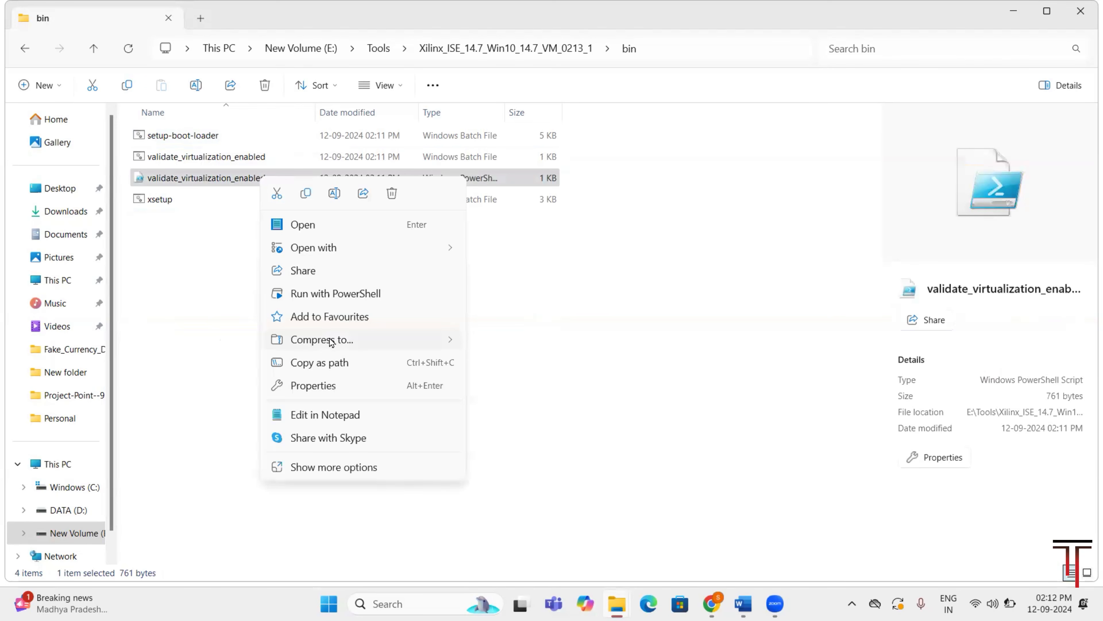
mouse_move(343, 248)
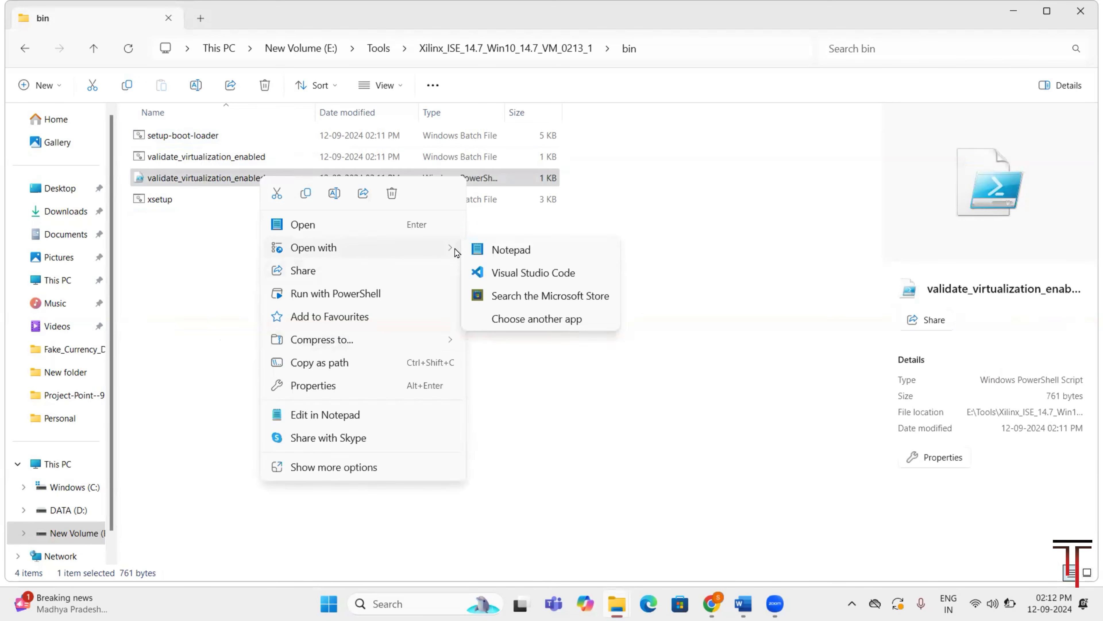
click(479, 255)
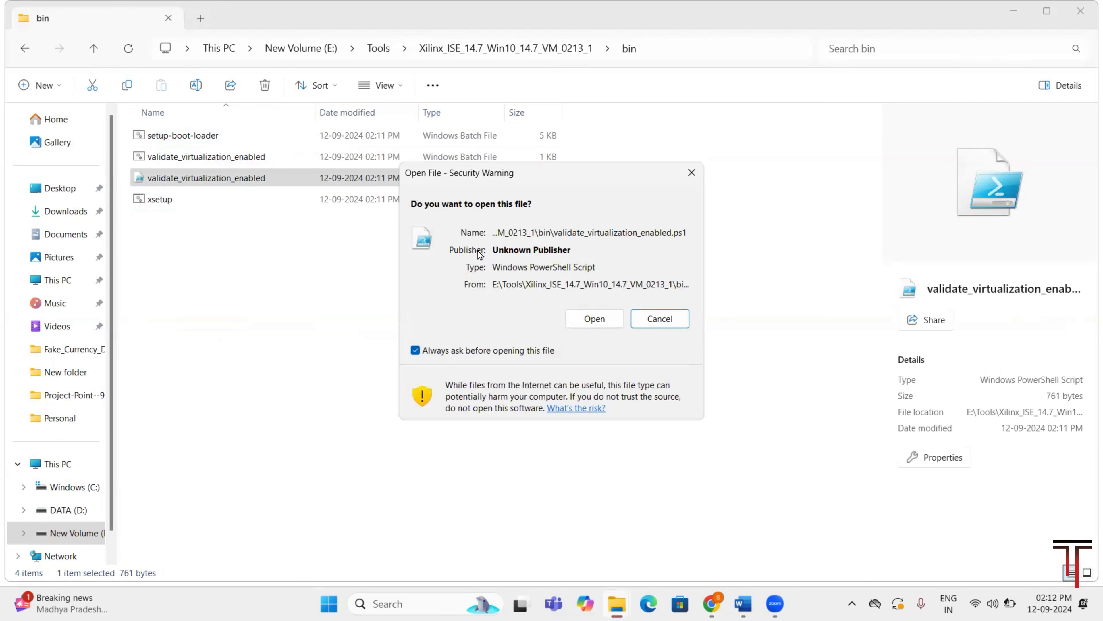
click(600, 323)
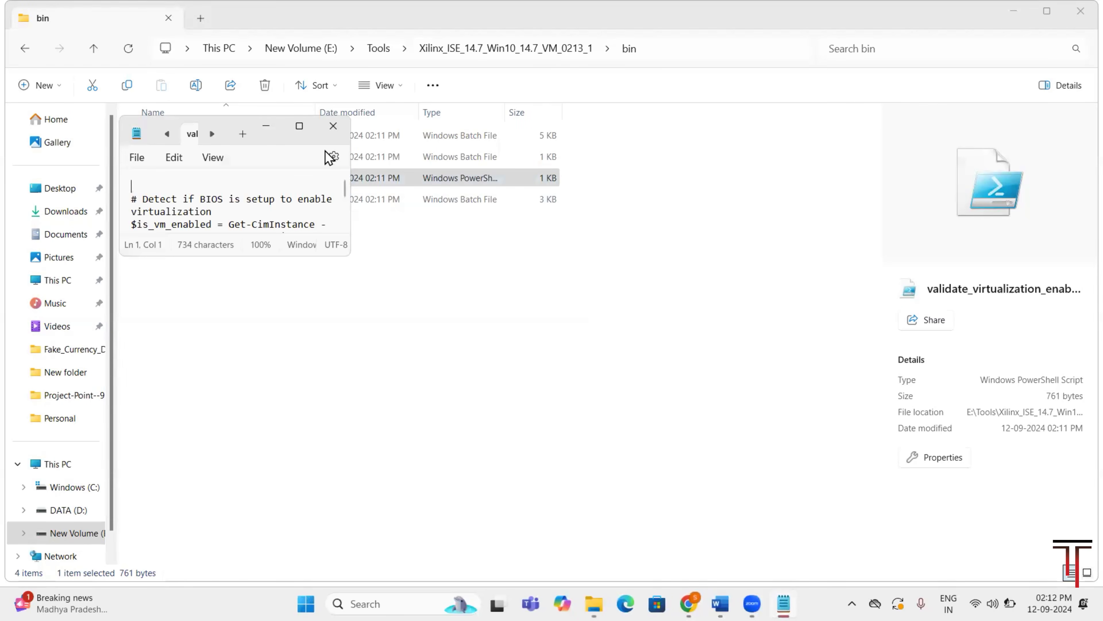
click(300, 128)
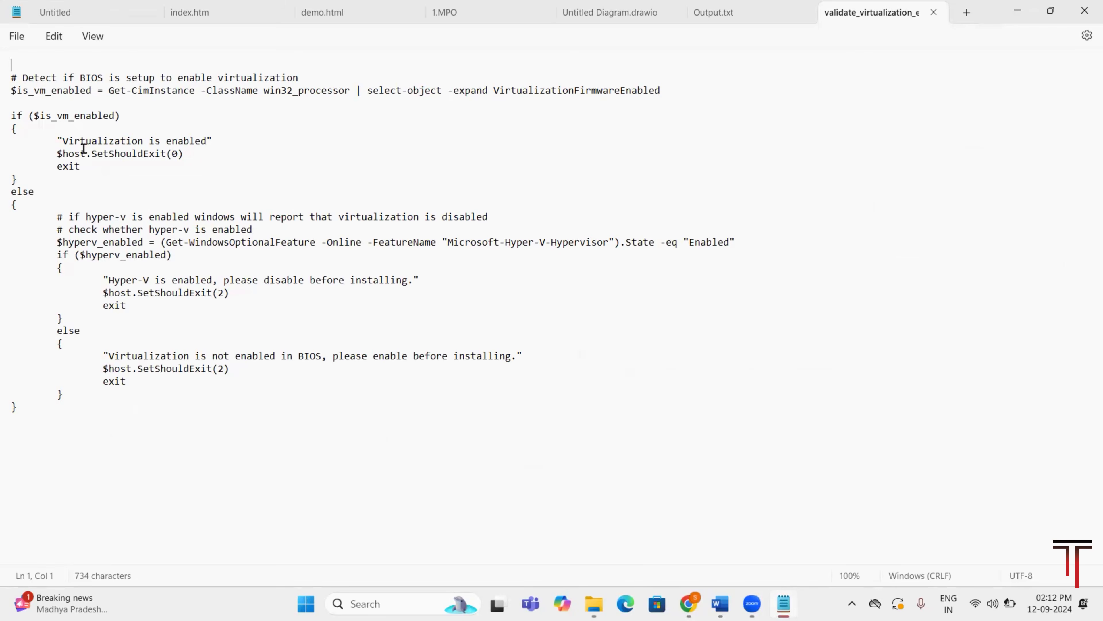
Insert "//" before the outer else line of the script, save the file and close Notepad
click(11, 192)
text(//)
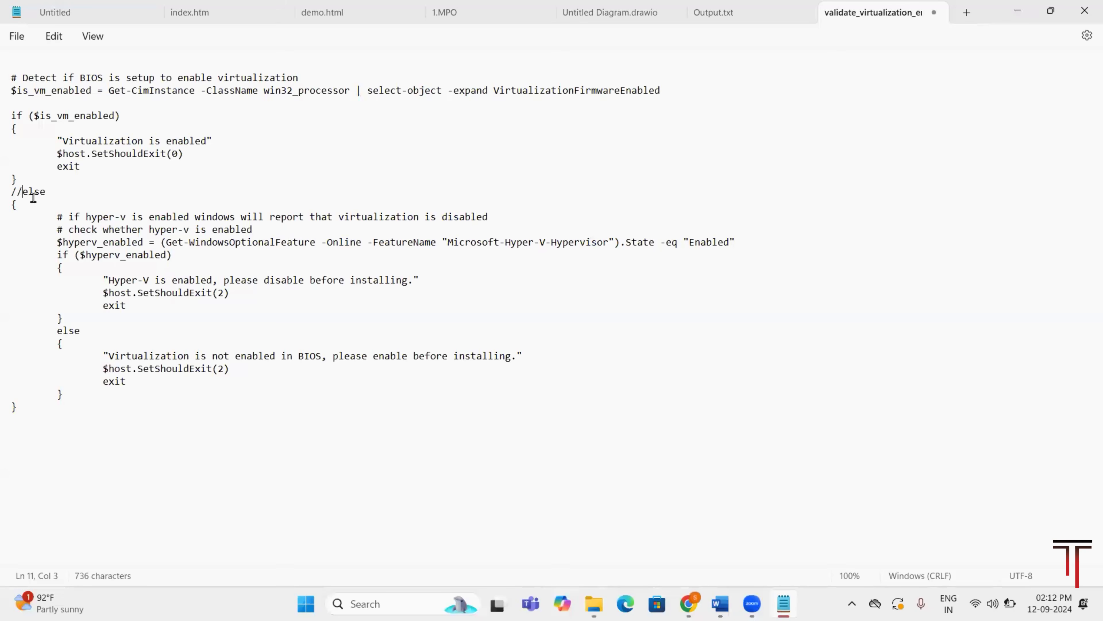
text(or)
key(ctrl+s)
click(1081, 17)
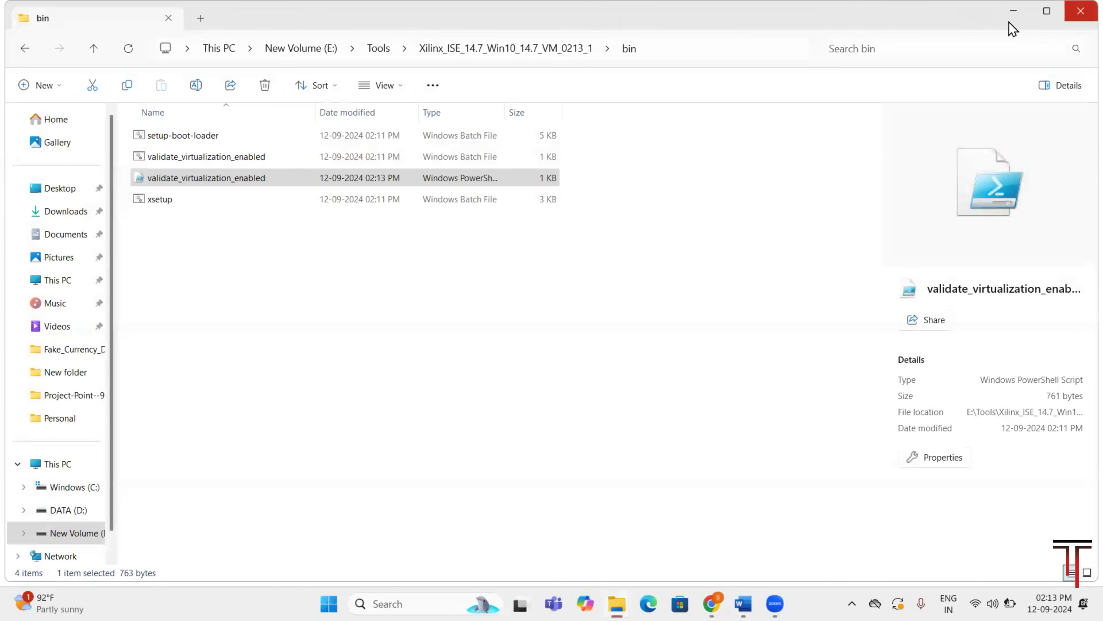
Run xsetup from the extracted Xilinx folder, allow Java network access through the firewall and bring the installer window forward
click(378, 49)
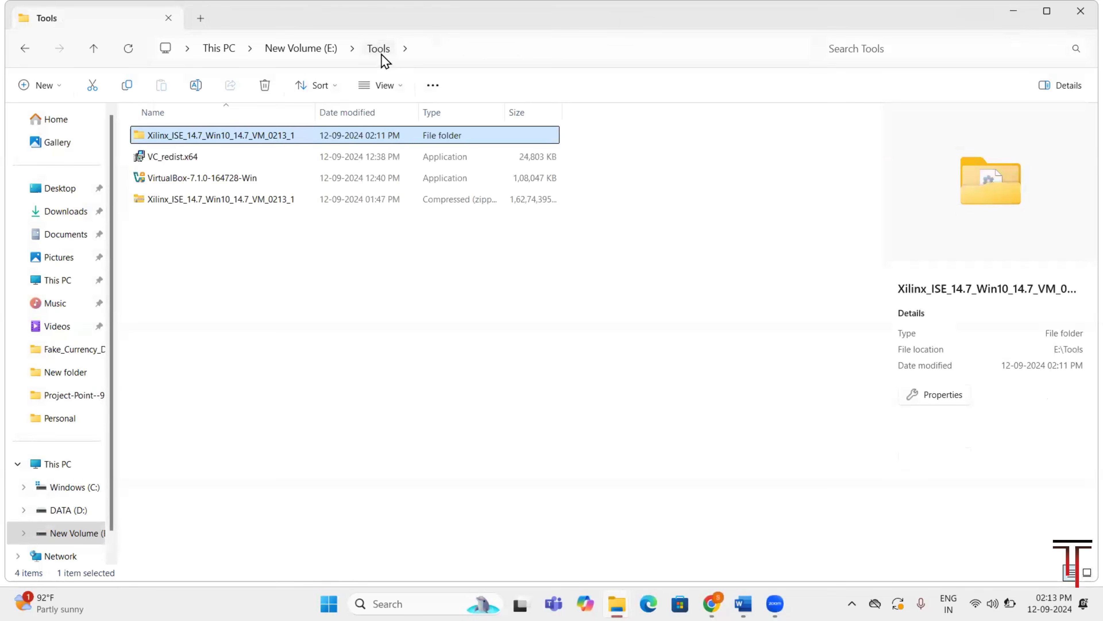
double_click(269, 137)
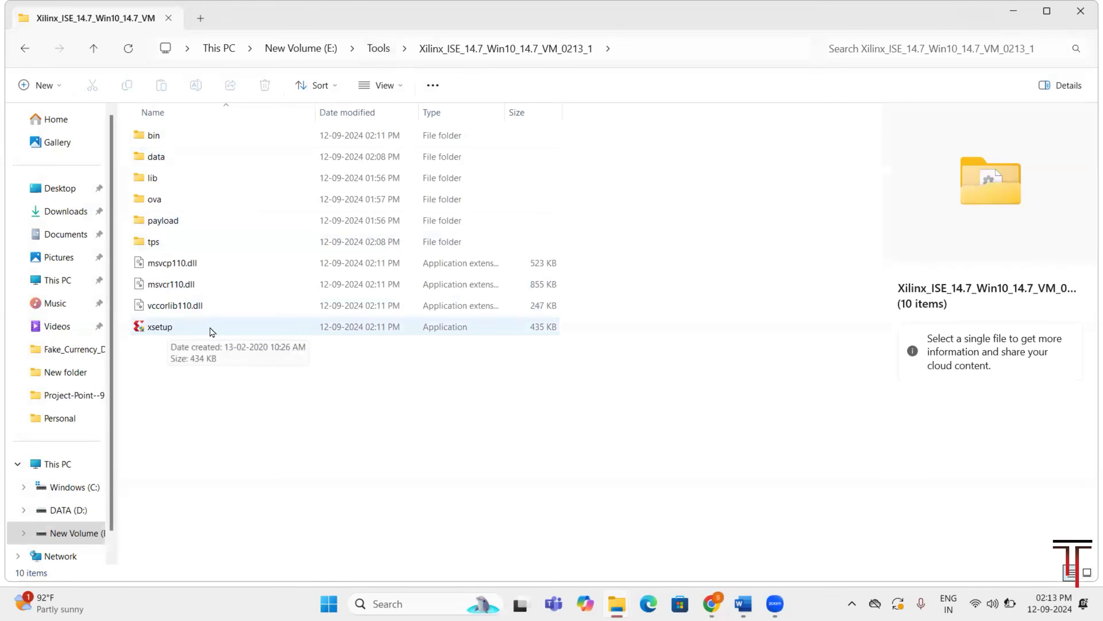
double_click(236, 330)
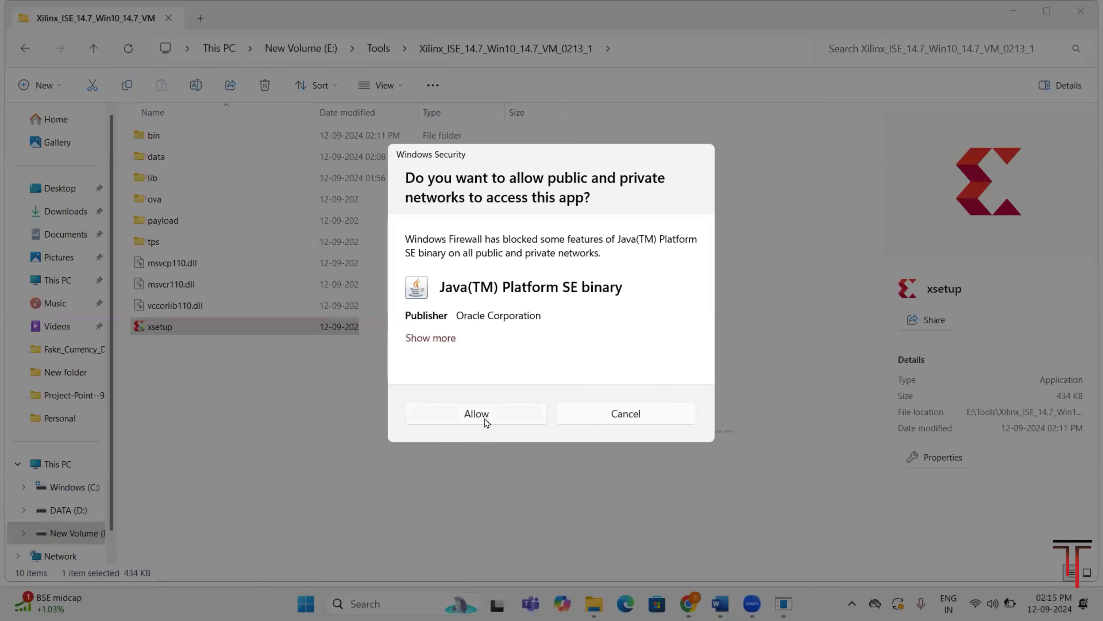
click(484, 420)
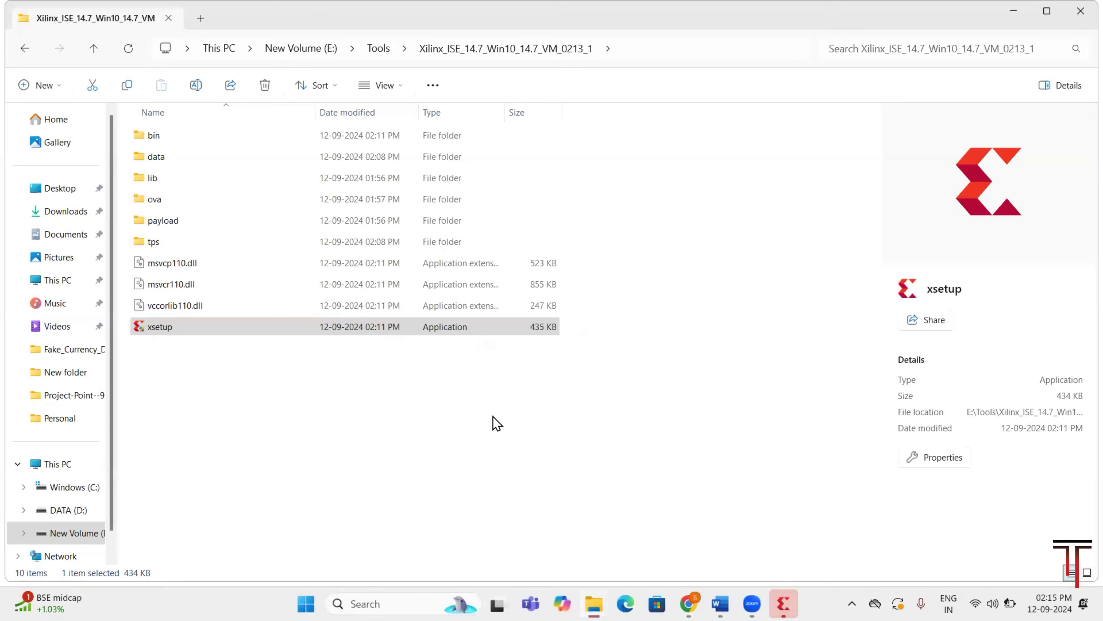
click(783, 603)
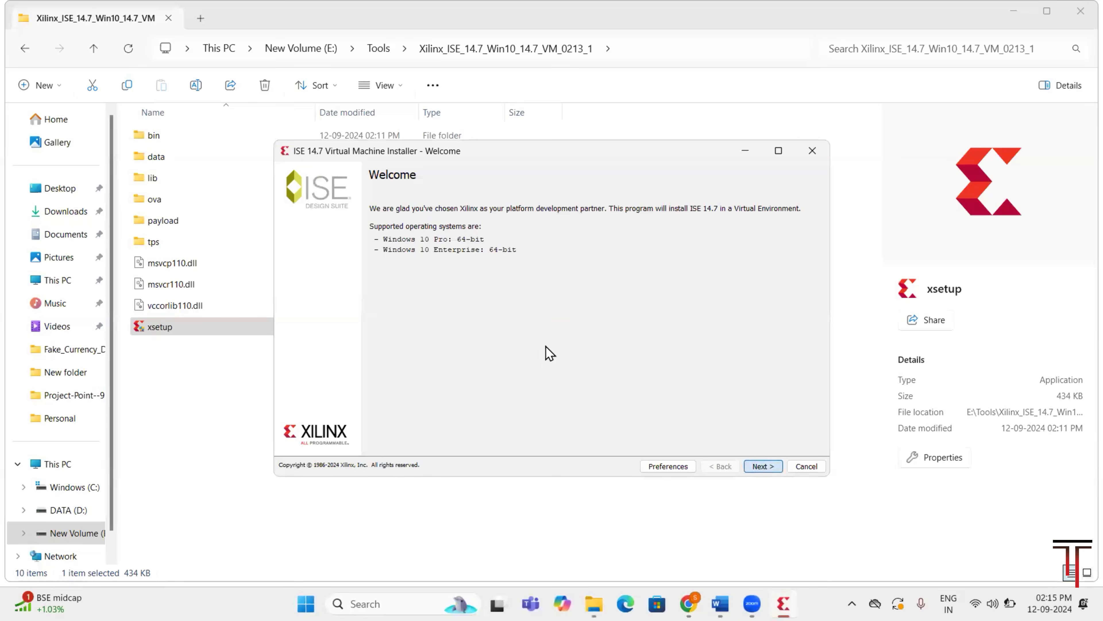
Continue with the existing Oracle VirtualBox installation, agree to both licence agreements and keep the default ISE 14.7 components
click(760, 469)
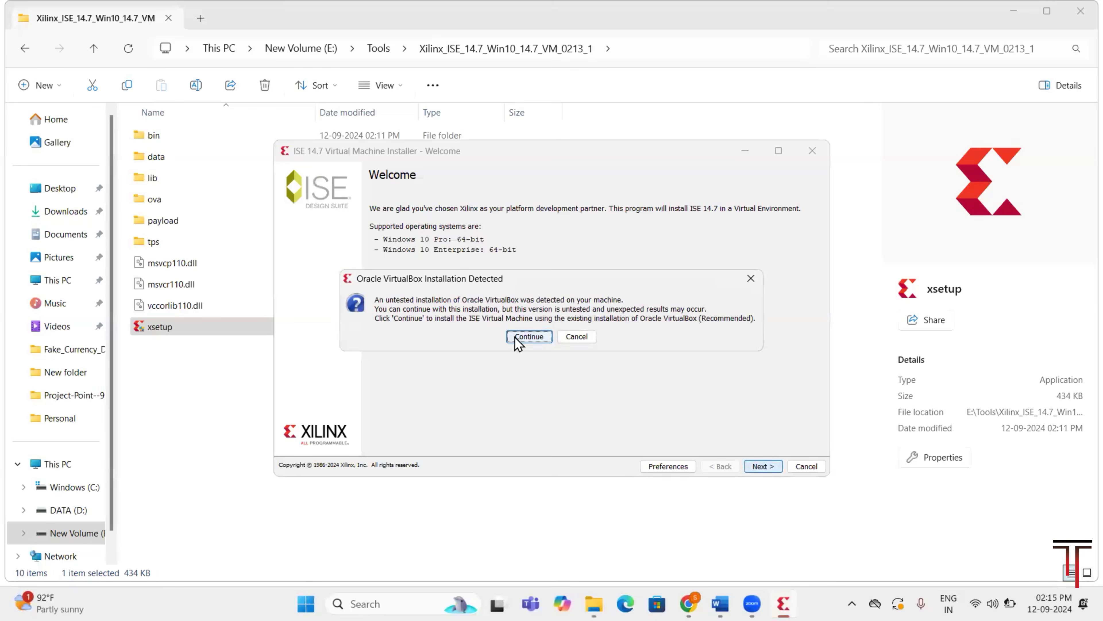
click(529, 337)
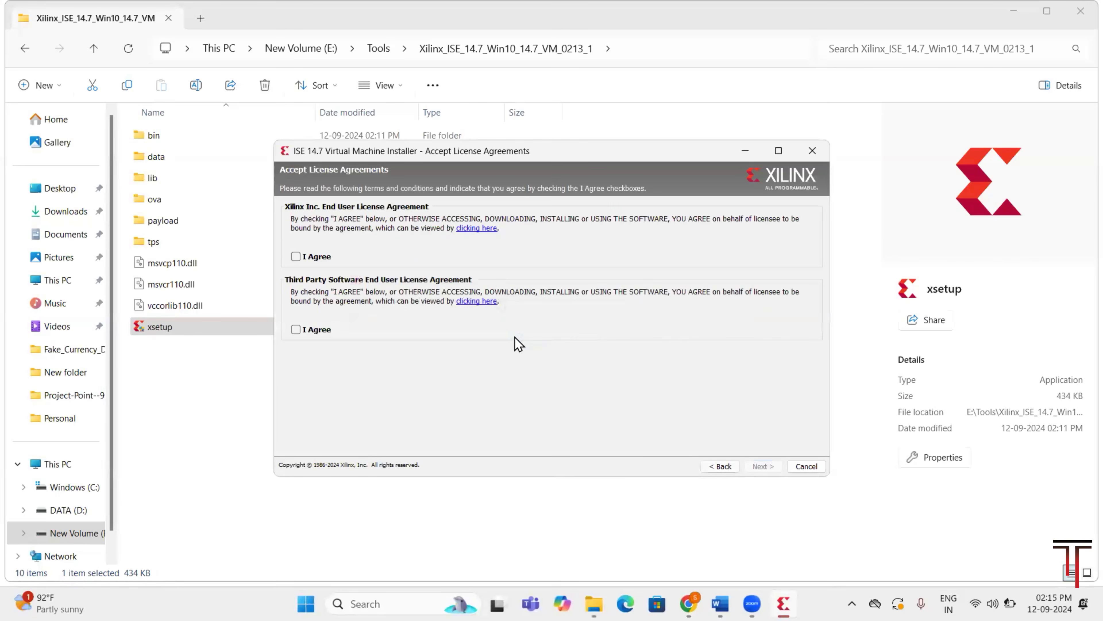
click(296, 256)
click(296, 329)
click(759, 468)
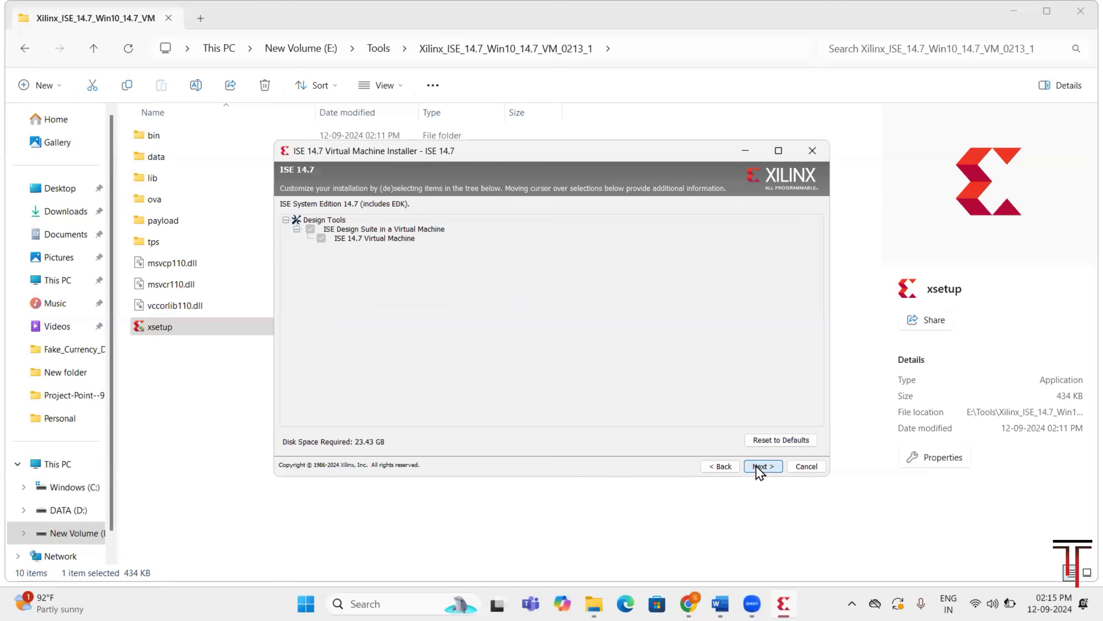
click(758, 467)
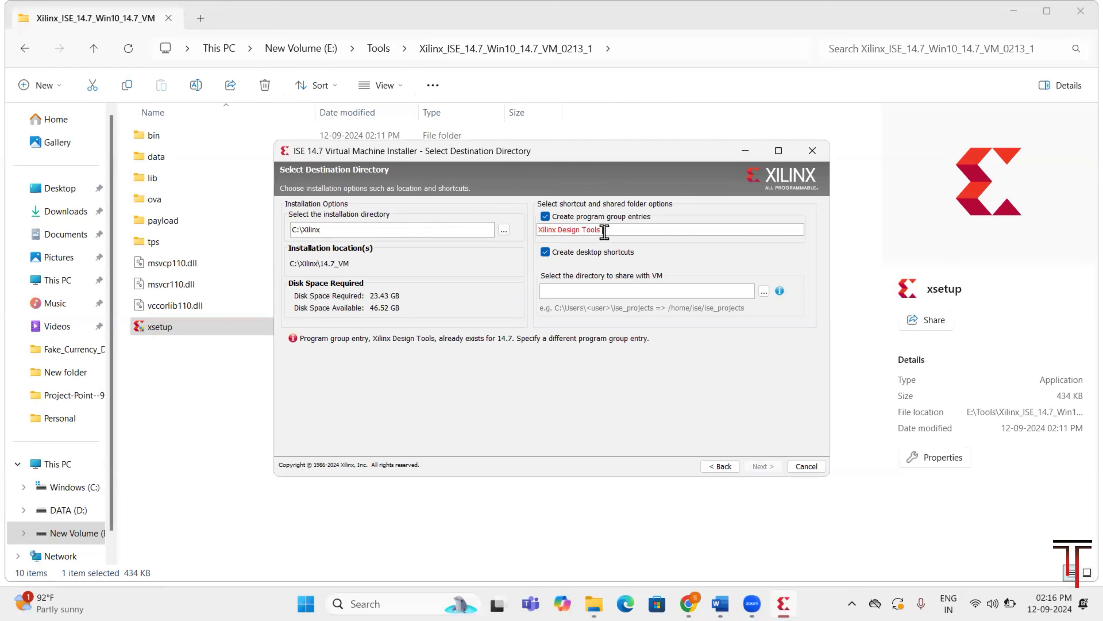
Name the program group Xilinx Design Tools 3 and browse to E:\Tools for the directory to share with the VM
text(1)
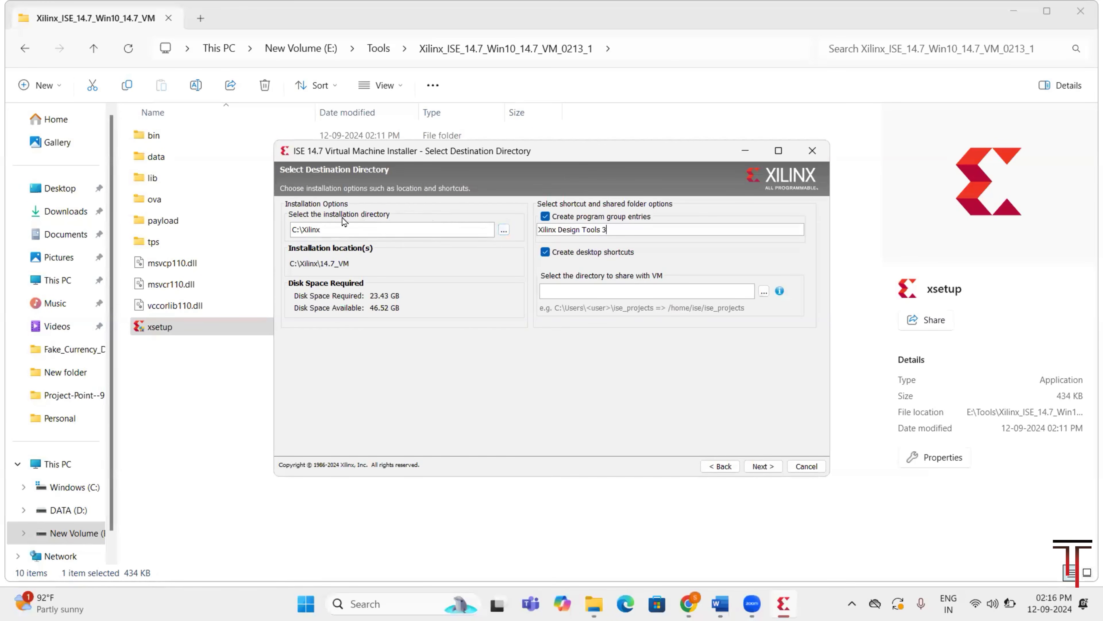
click(764, 291)
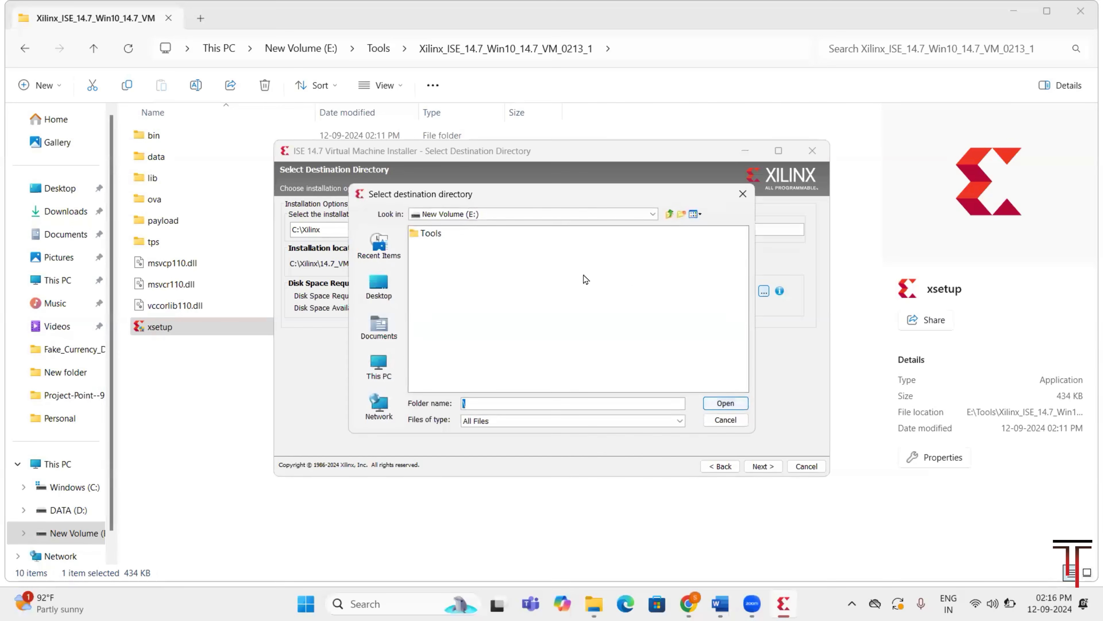
double_click(432, 234)
right_click(474, 282)
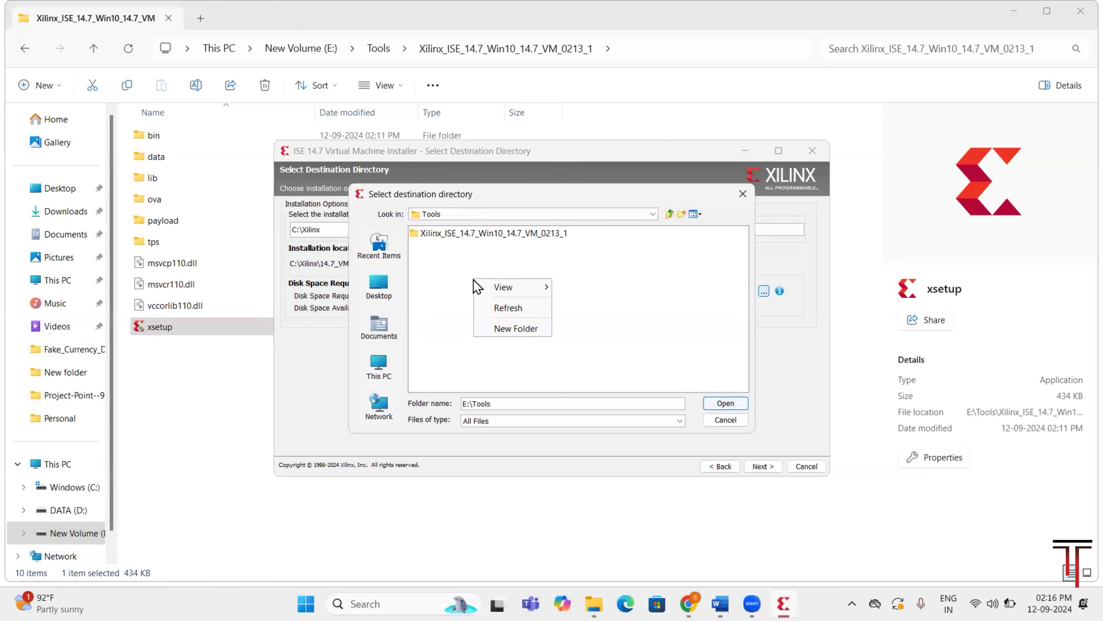
mouse_move(510, 295)
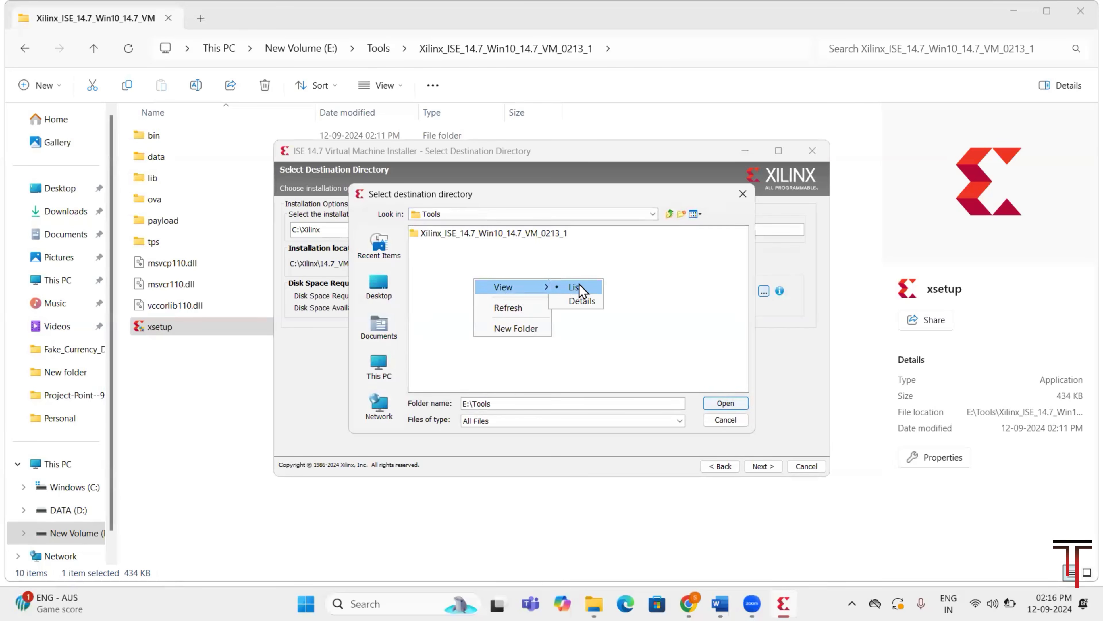
click(430, 314)
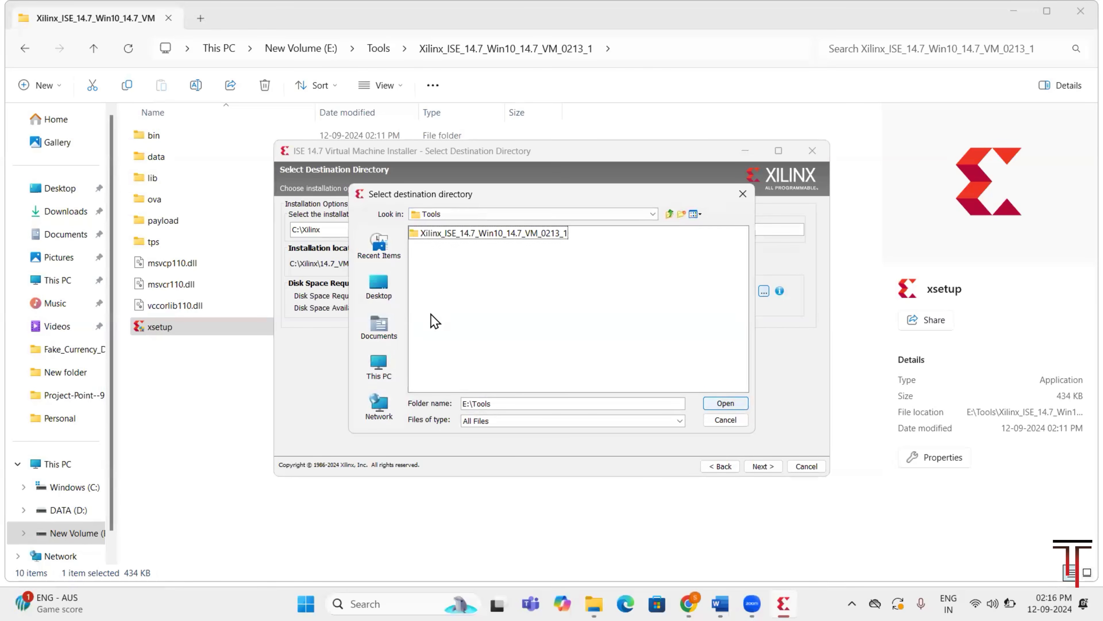
right_click(430, 314)
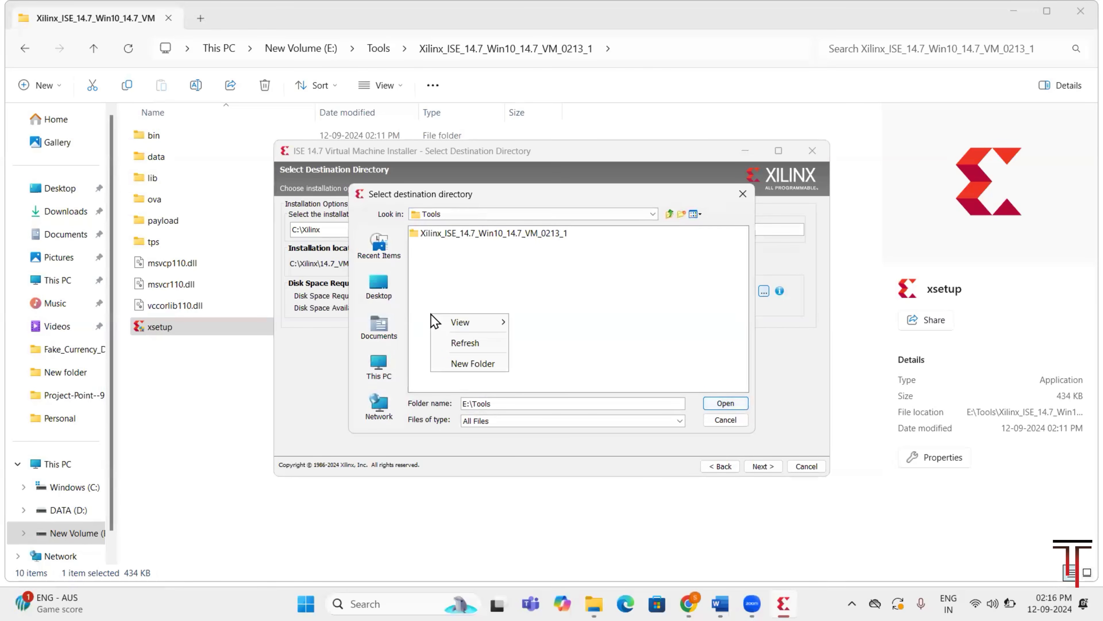
click(447, 212)
click(448, 215)
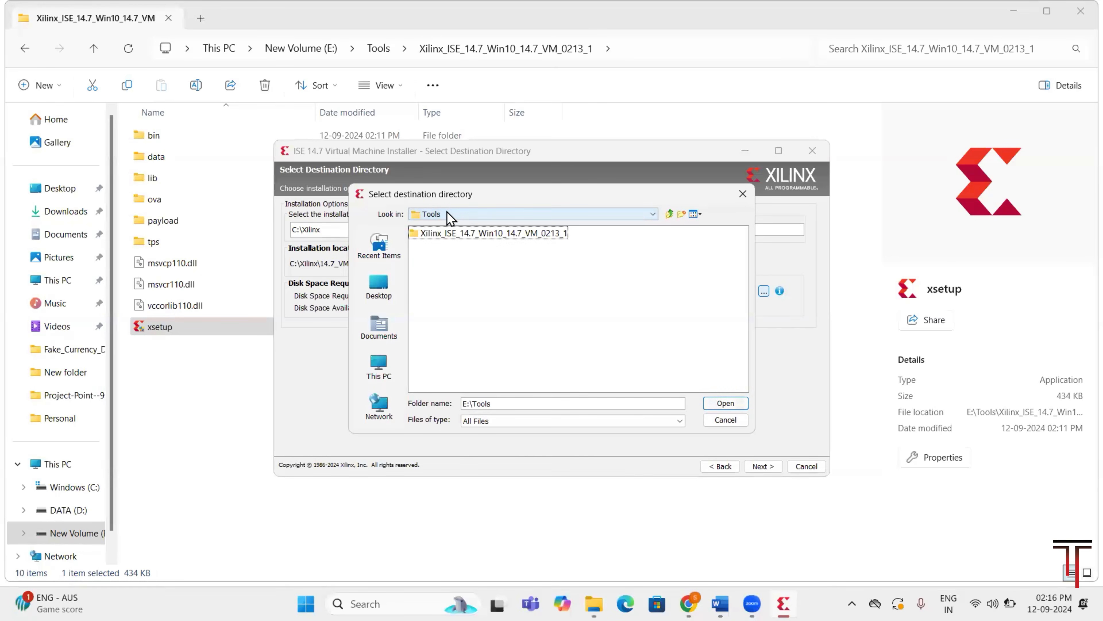
Create a new folder in E:\Tools, enter the name Xilinx Codes and select E:\Tools\Xilinx Codes as the directory shared with the VM
right_click(441, 256)
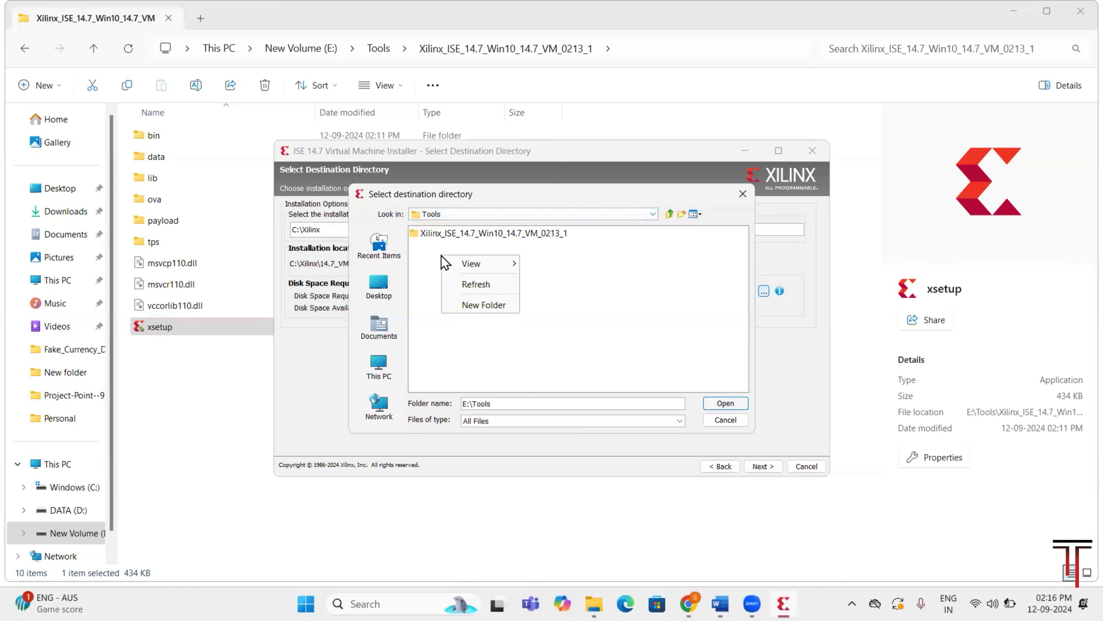
click(484, 302)
key(BackSpace)
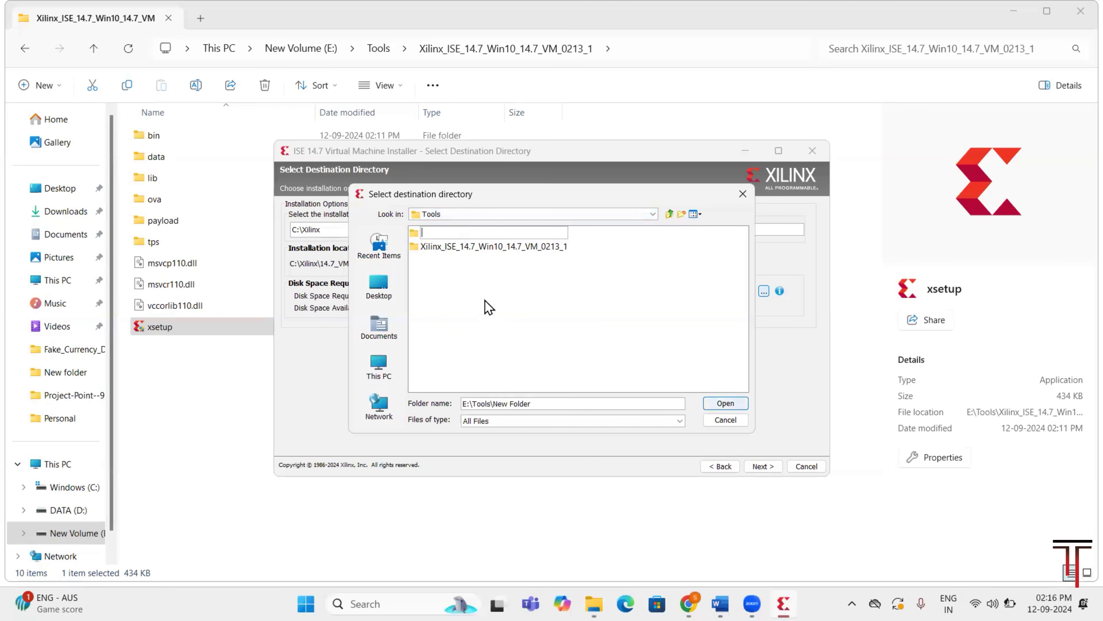
text(Xilinx Codes)
click(411, 236)
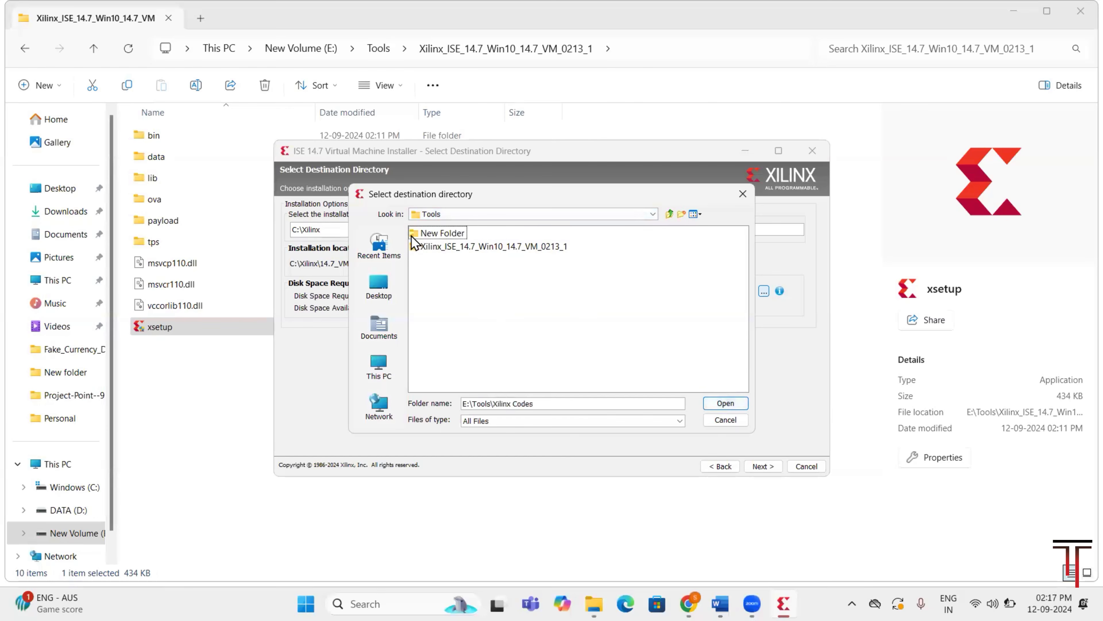
click(725, 402)
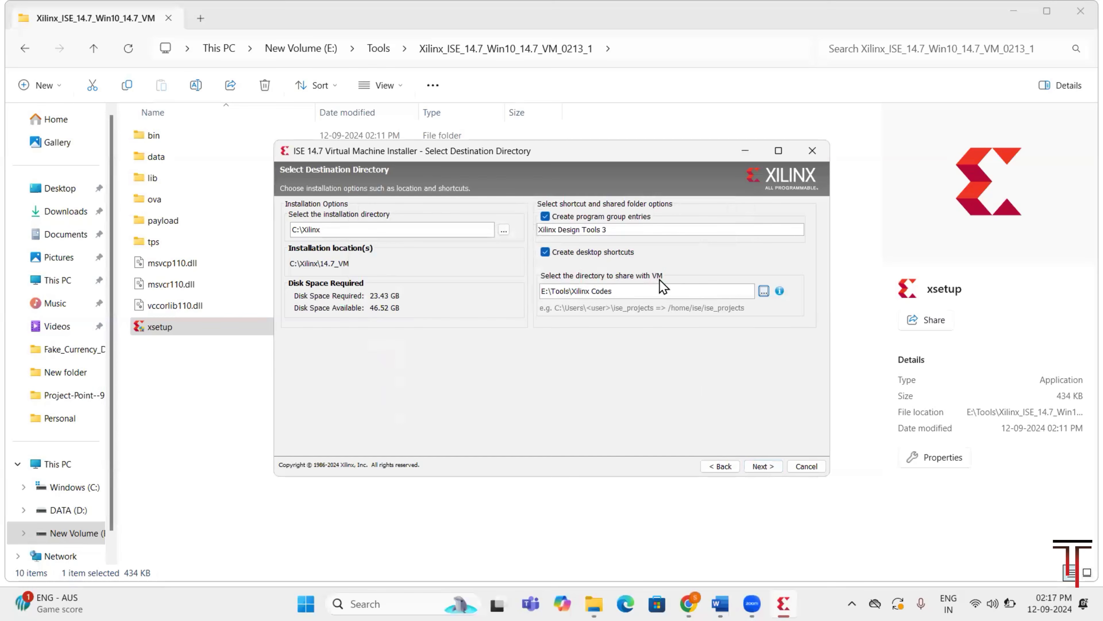
Accept the destination settings and start the ISE 14.7 Virtual Machine installation from the summary
click(761, 466)
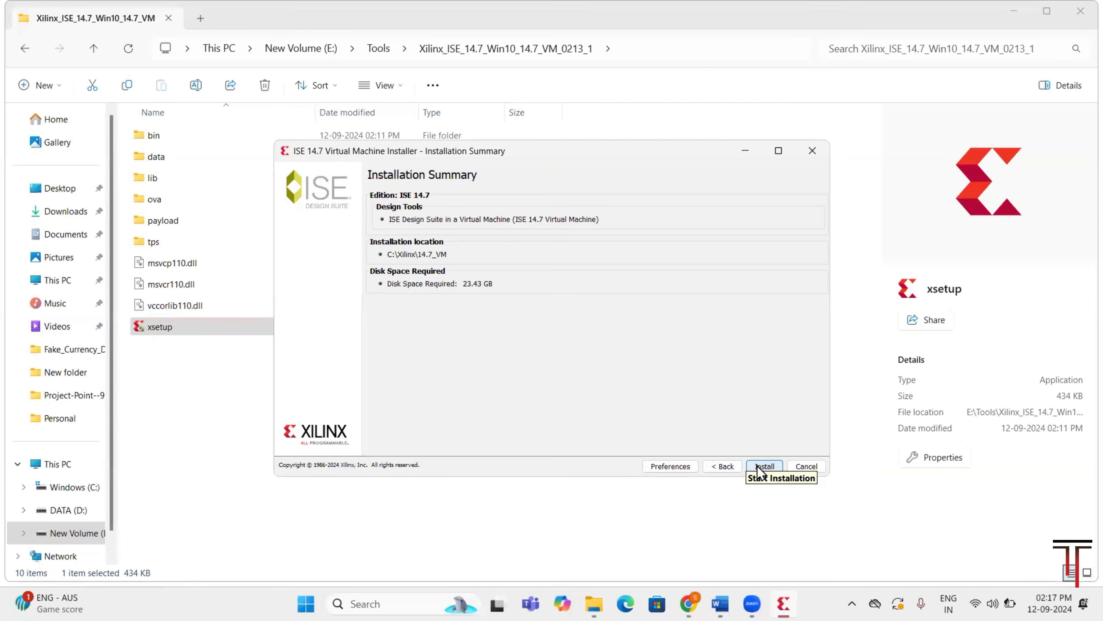
click(756, 466)
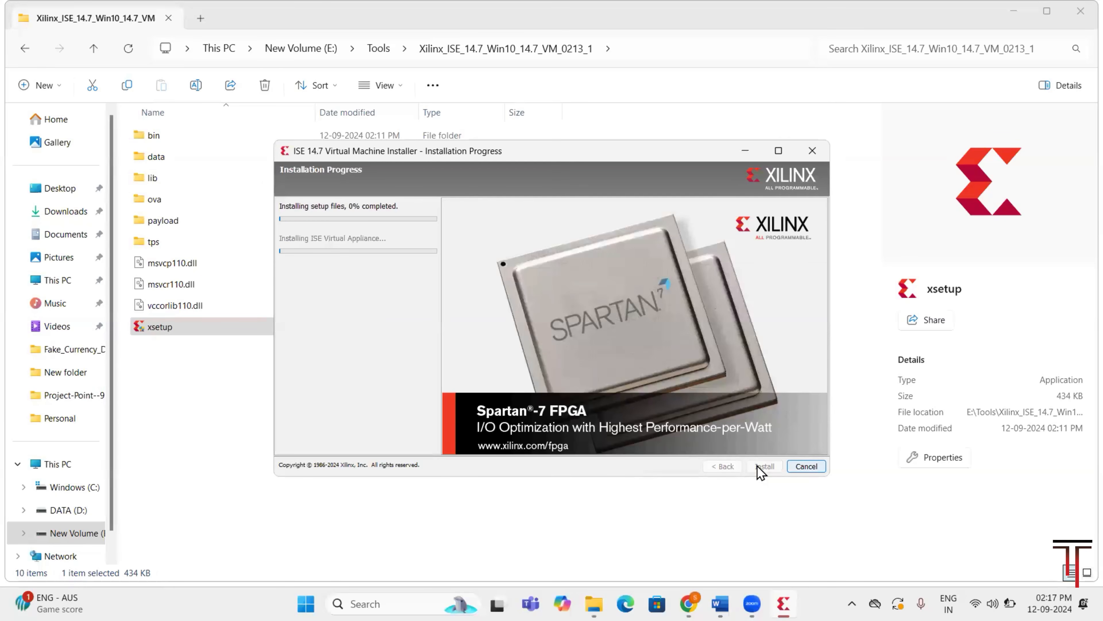